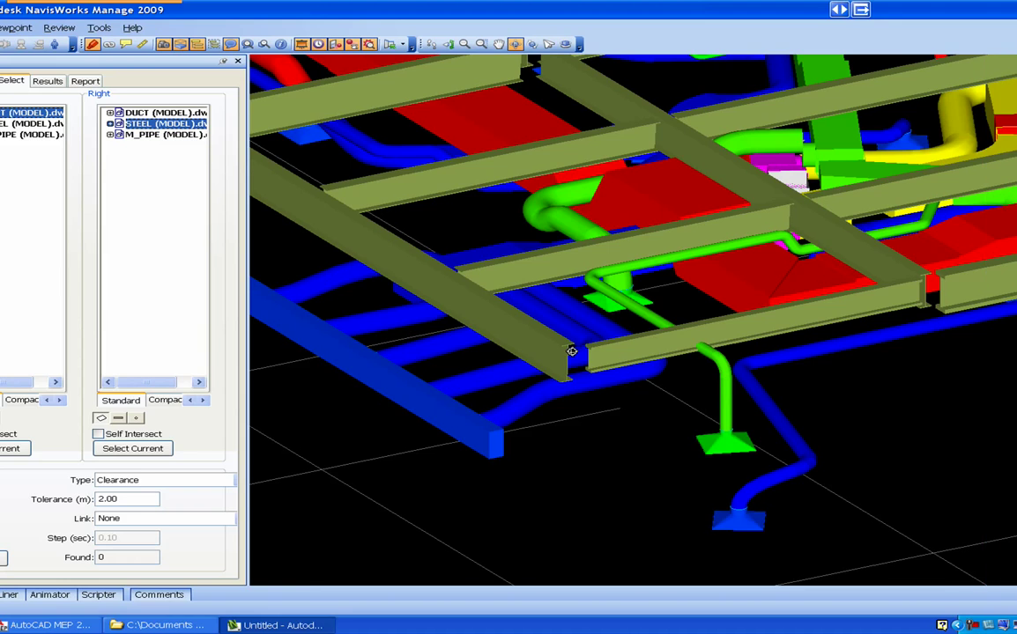
drag(571, 350, 613, 388)
scroll(613, 388, up, 3)
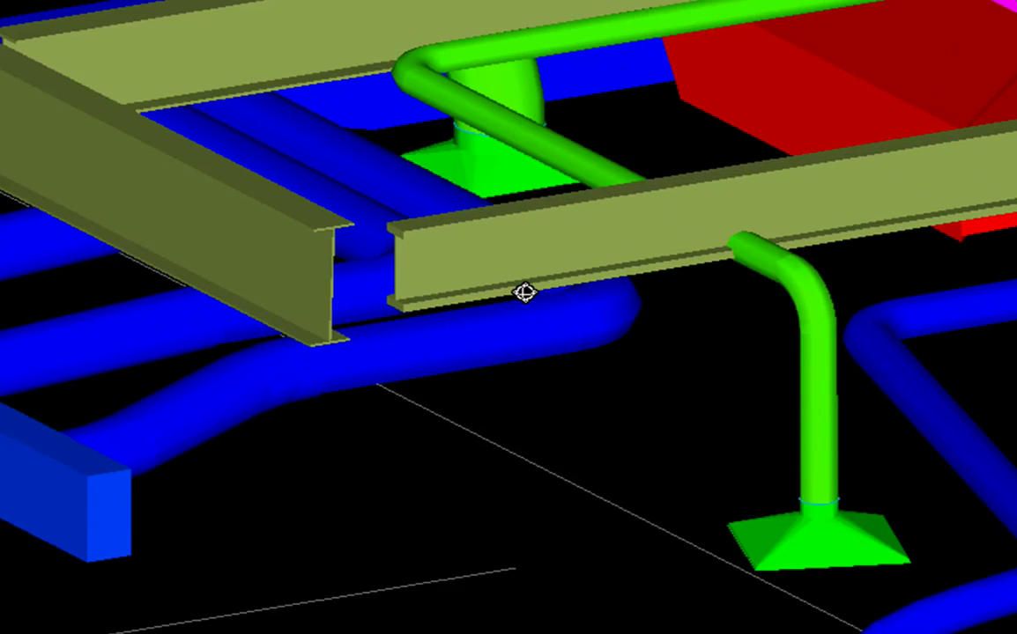
drag(524, 292, 542, 367)
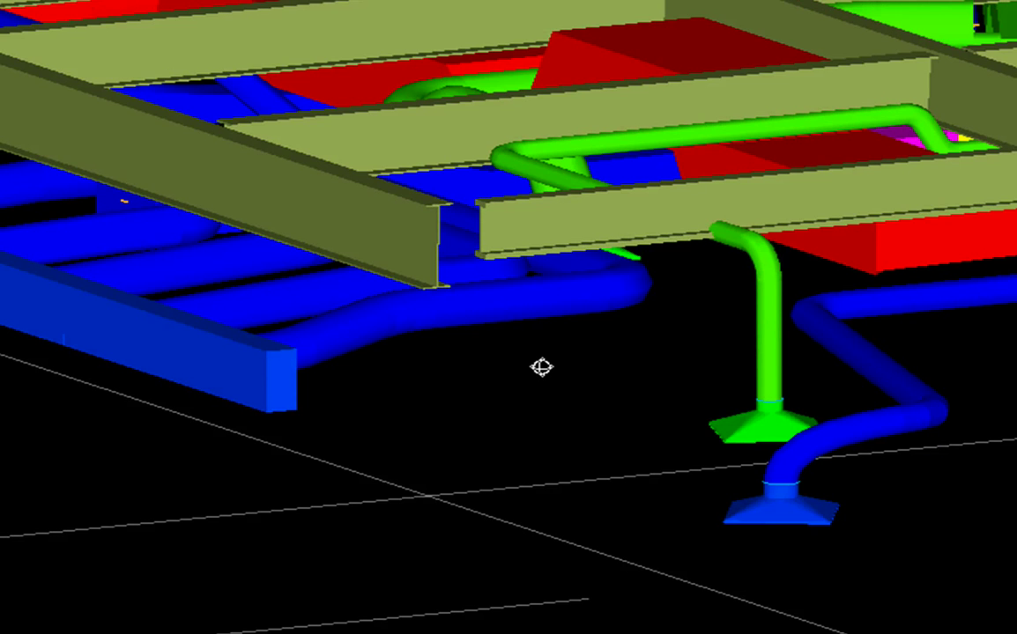
scroll(541, 352, up, 5)
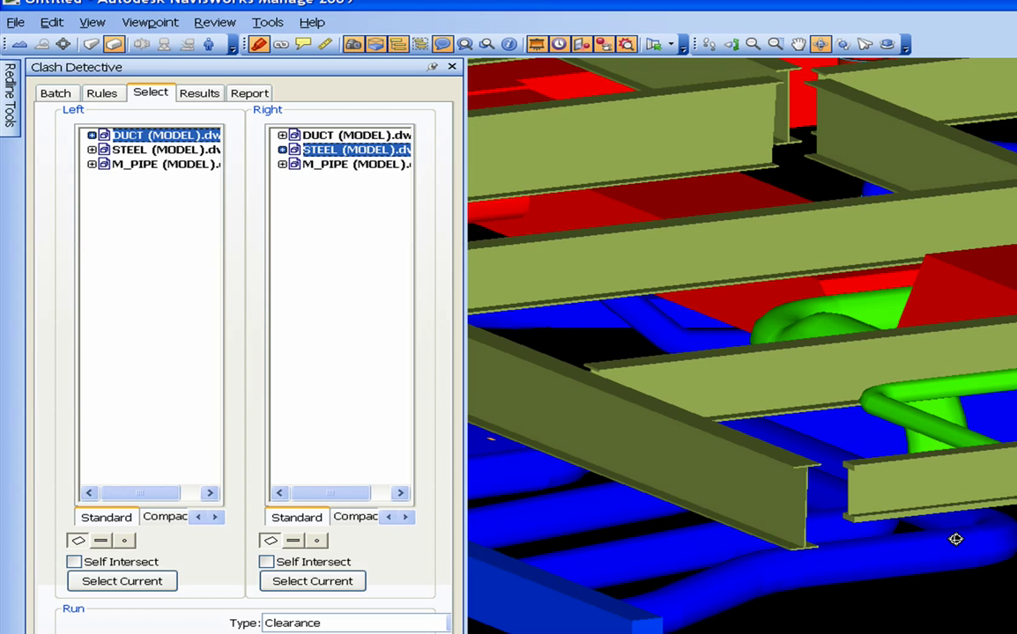
drag(955, 540, 954, 525)
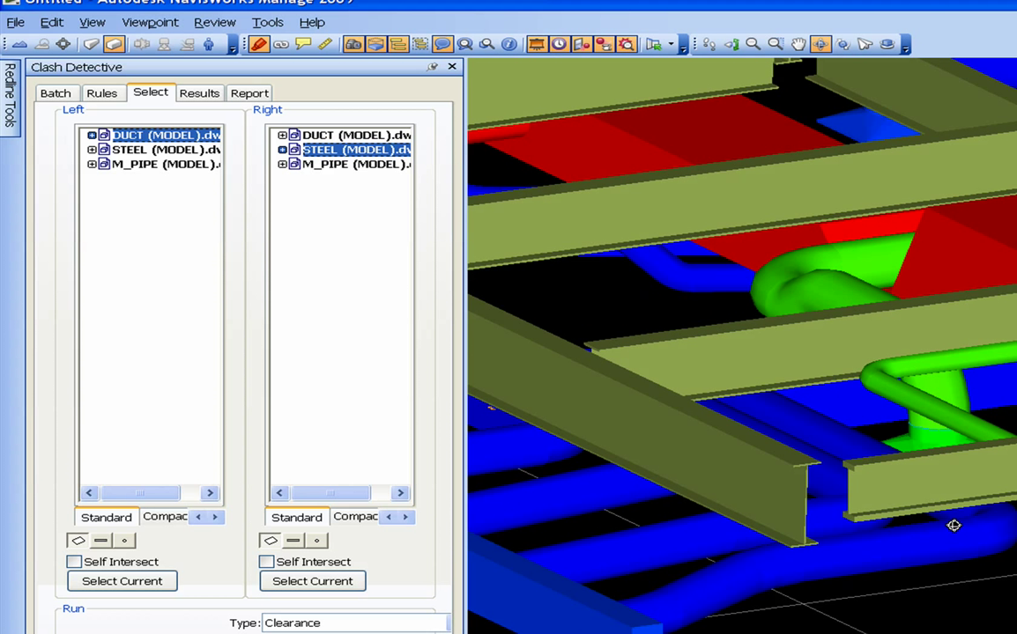
Show the batch list of clash tests and select Test 1
click(56, 95)
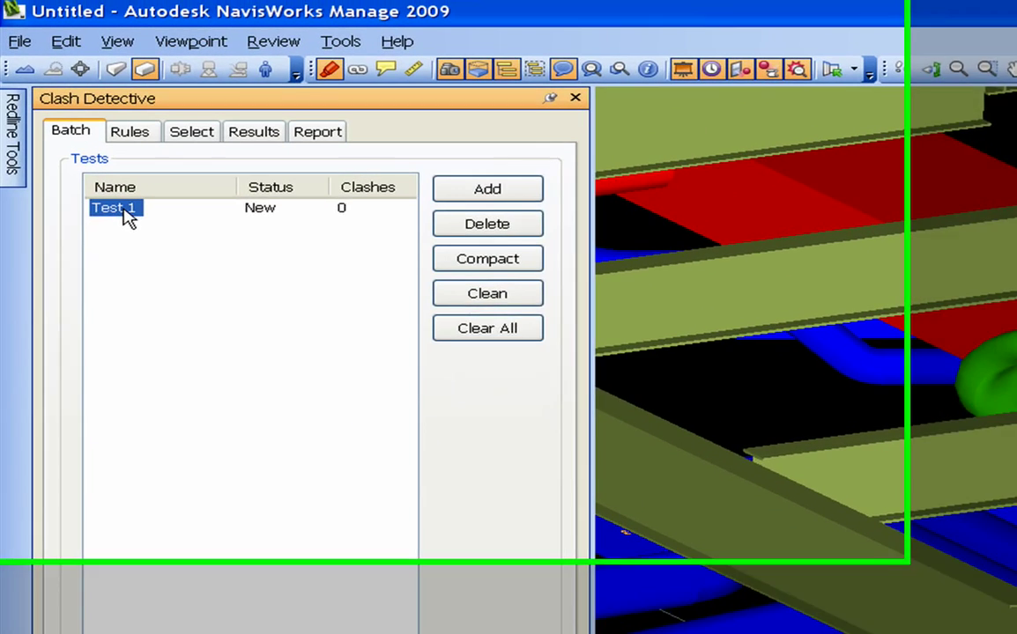
click(98, 154)
click(180, 247)
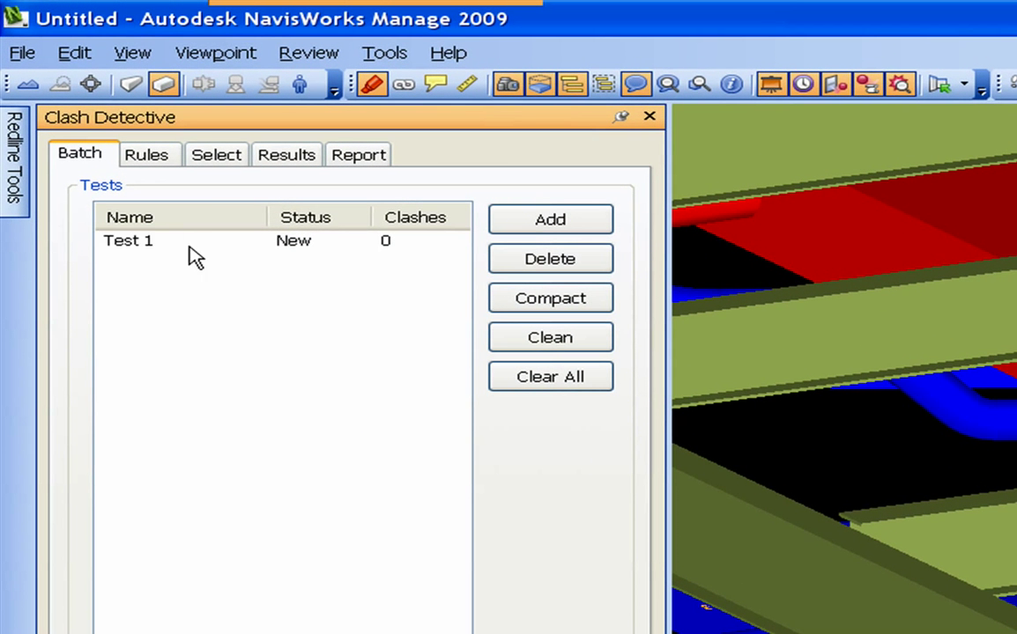
click(140, 246)
click(294, 242)
click(152, 245)
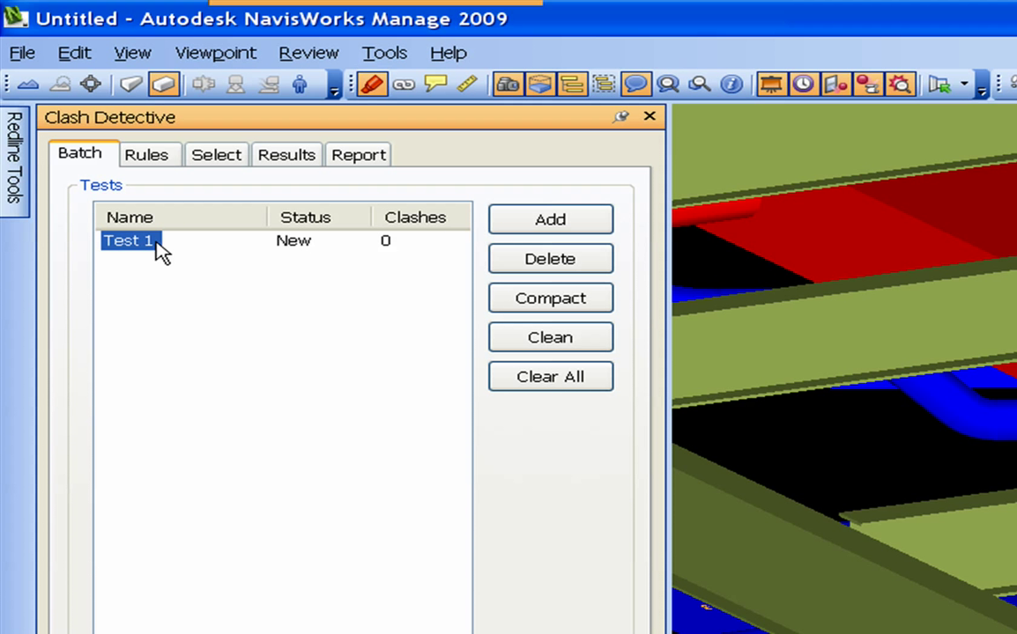
Add two more clash tests to the batch list and delete both again
click(588, 227)
click(589, 227)
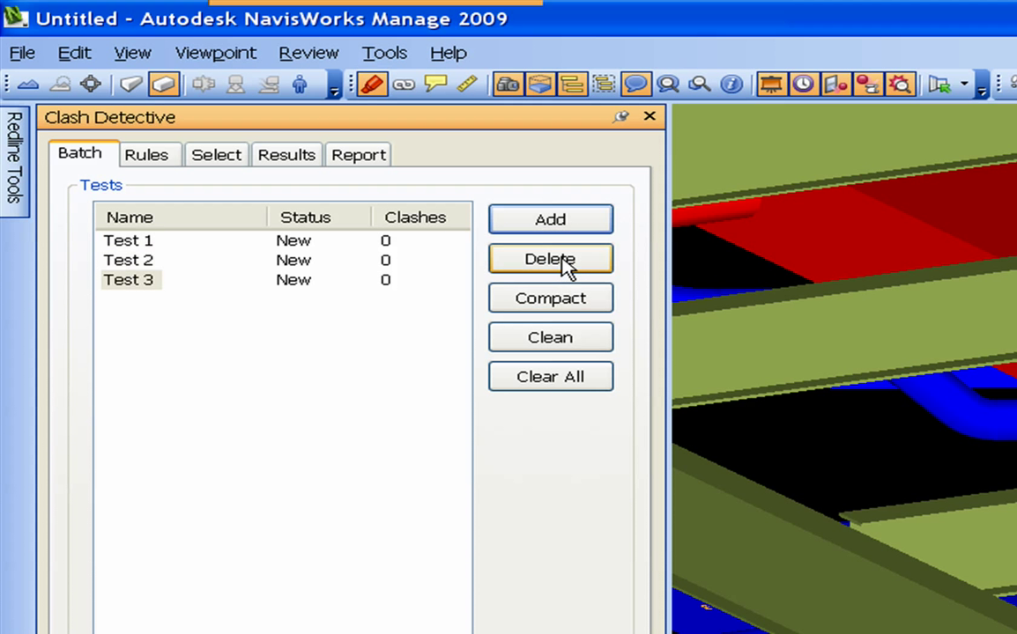
click(565, 265)
click(565, 265)
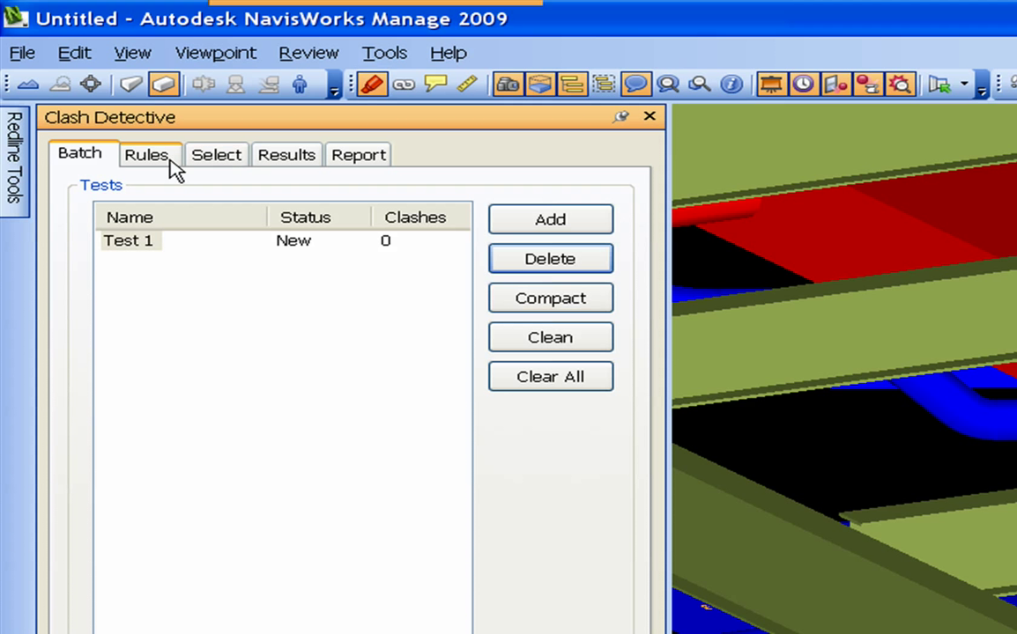
View the clash results list for Test 1 and return to the batch list of tests
click(276, 167)
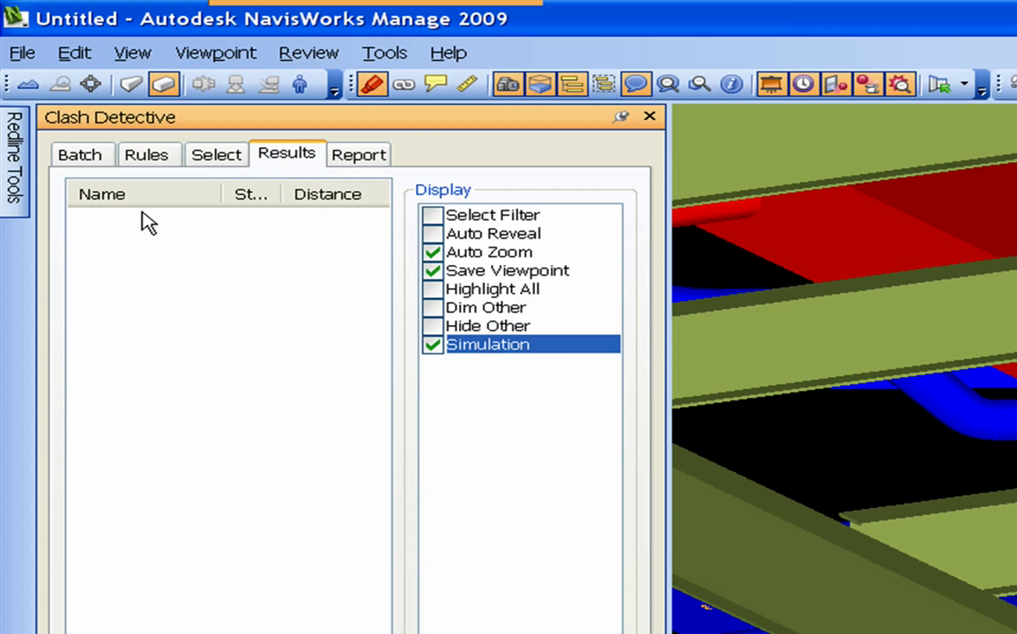
click(82, 163)
click(288, 162)
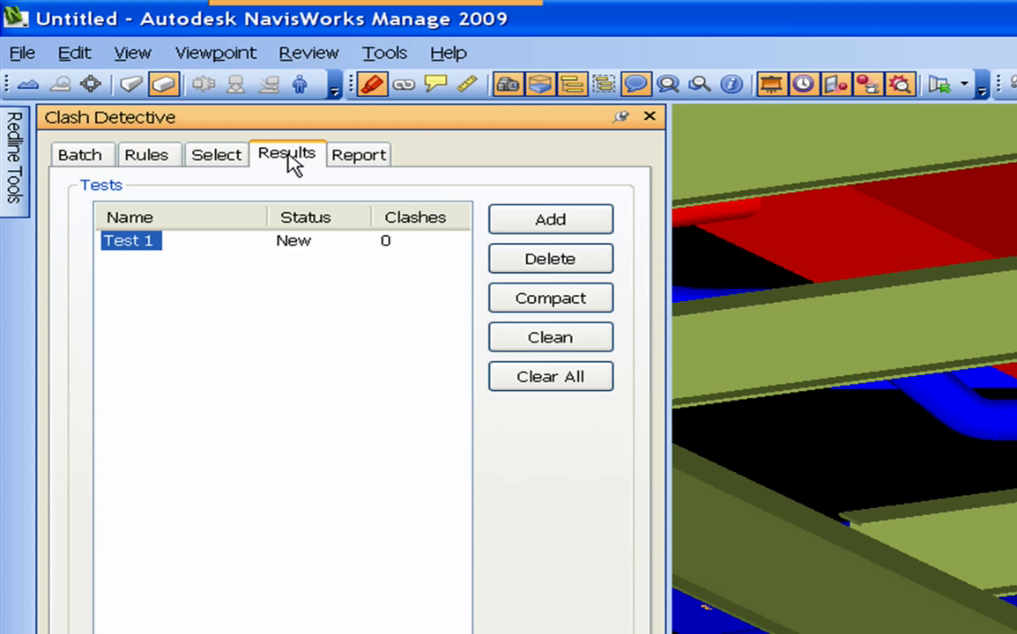
click(93, 166)
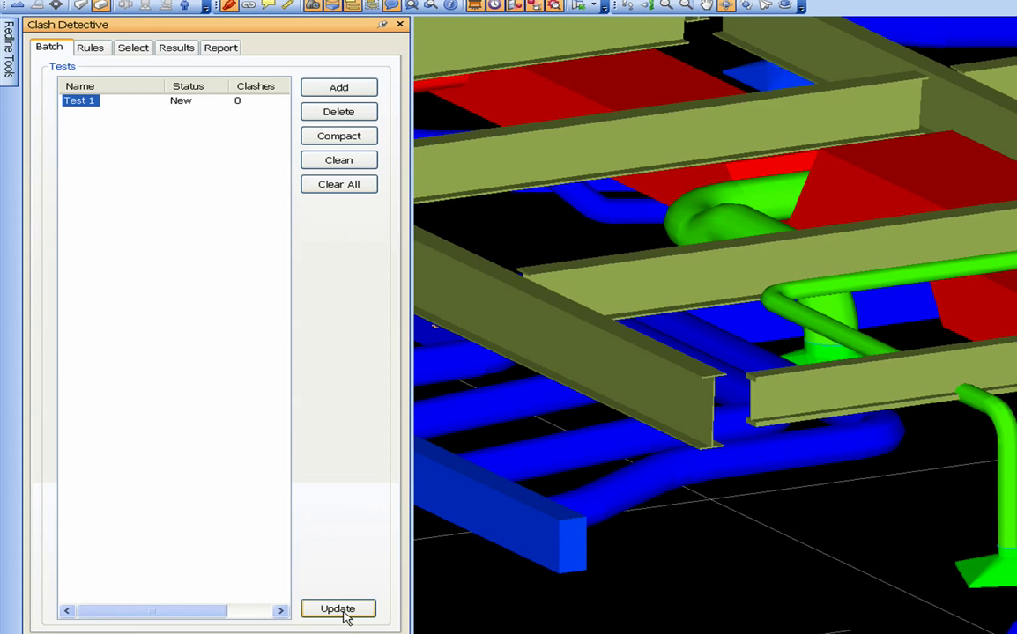
Review the rules for ignoring clashes, from the insulation clearance rule up to items in same composite object
click(91, 48)
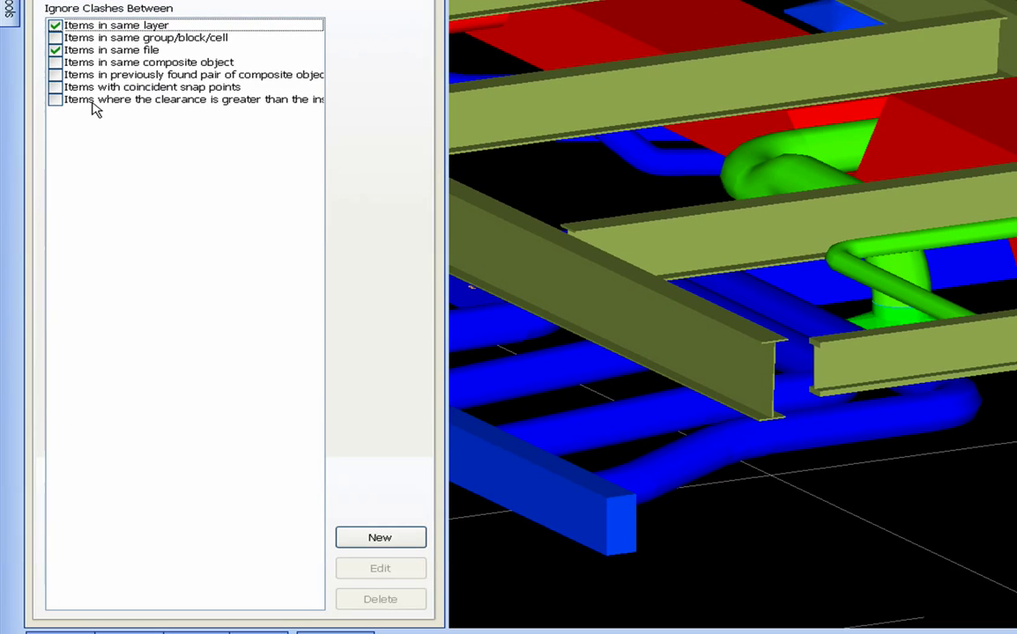
click(114, 98)
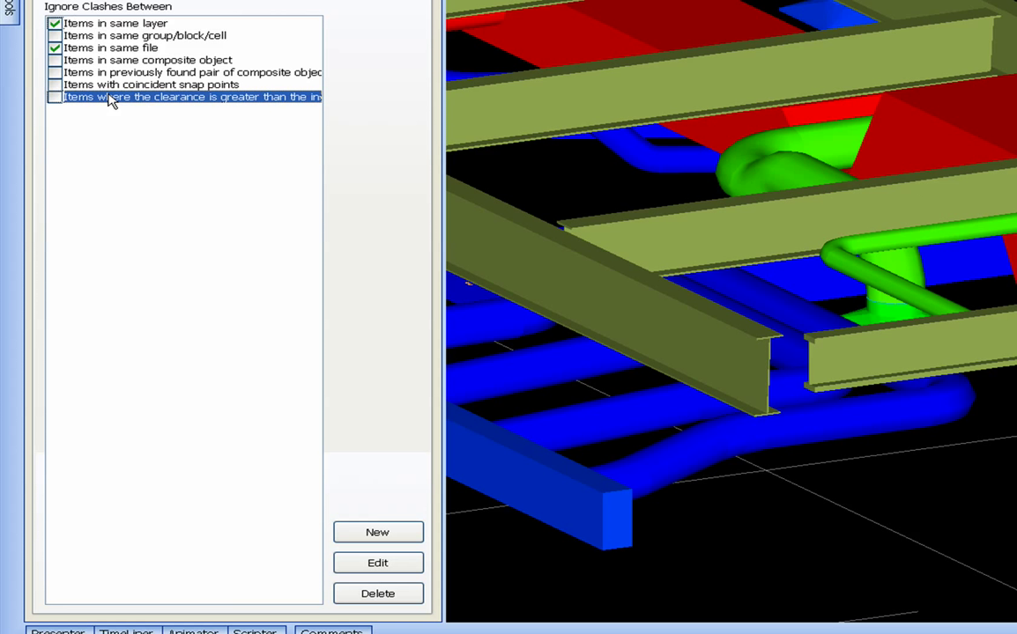
click(109, 85)
click(111, 72)
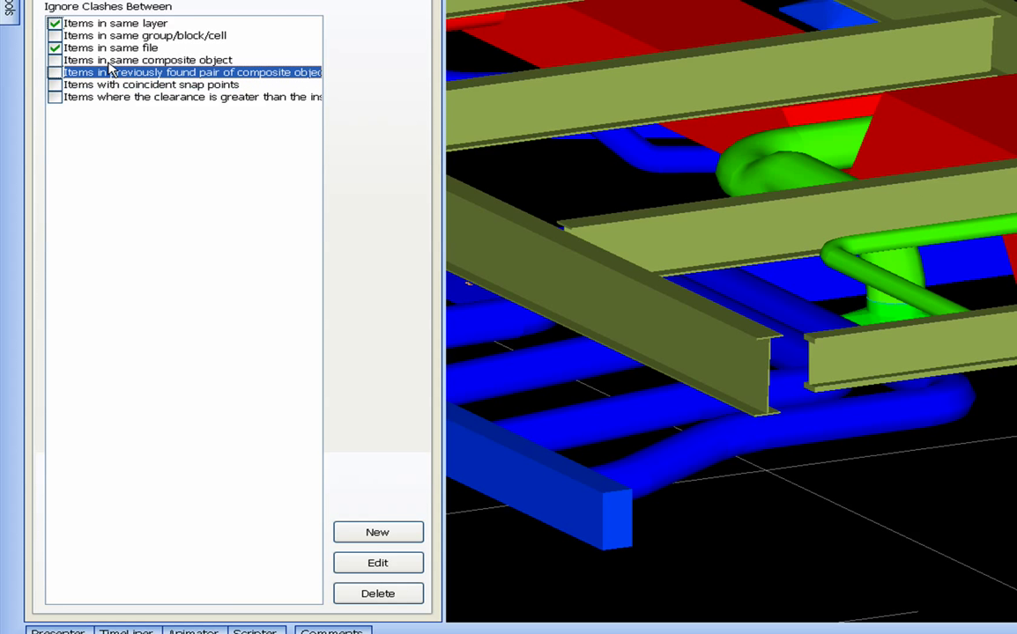
click(111, 61)
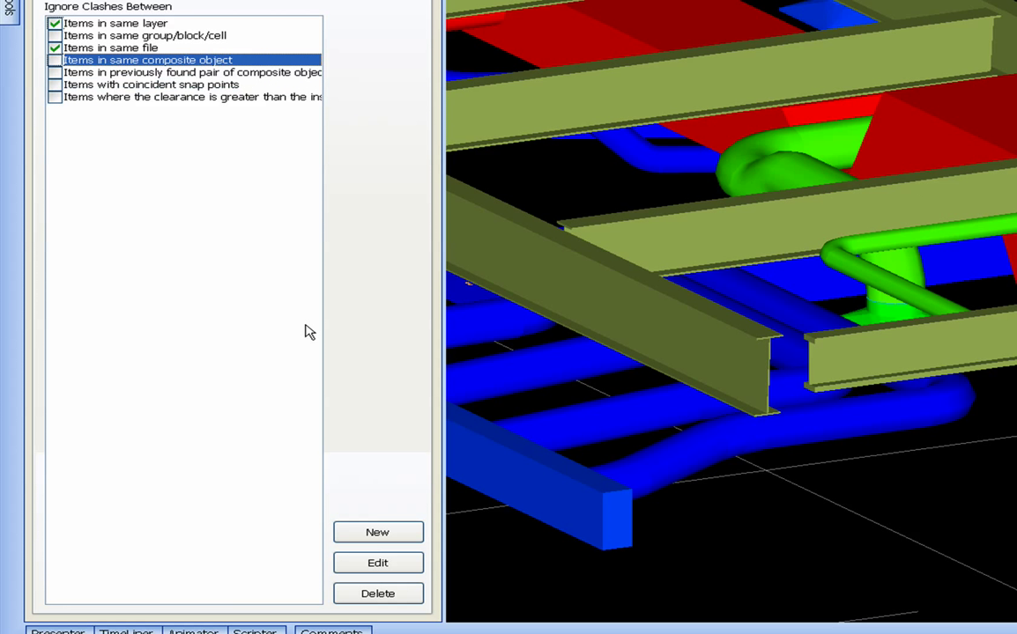
Examine the Insulation Thickness, Same Property Value, Same Selection Set and Specified Selection Sets templates for a new rule without creating one
click(388, 530)
click(617, 260)
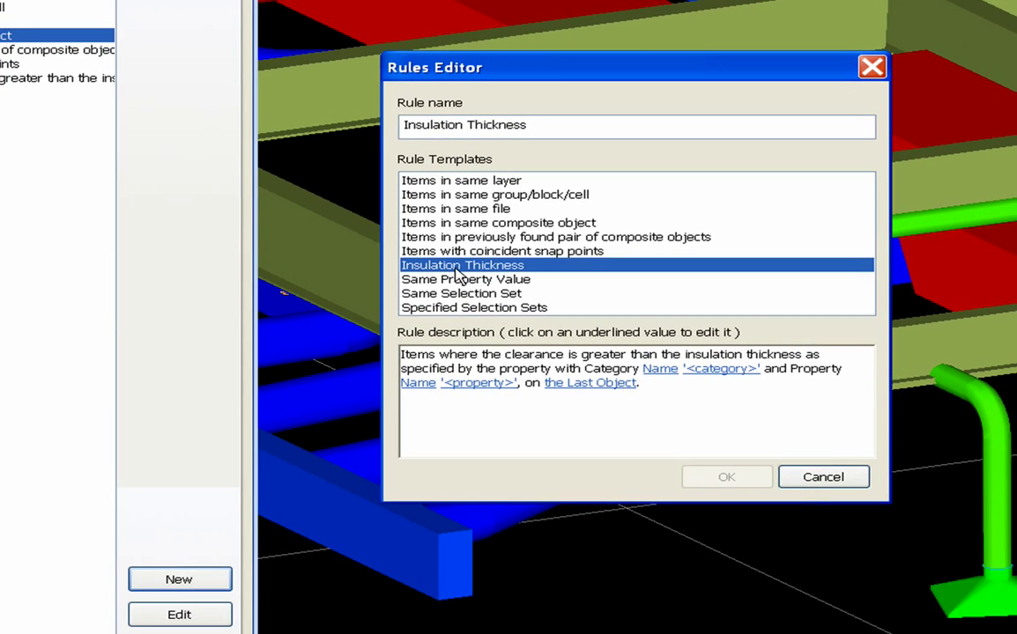
click(459, 279)
click(465, 266)
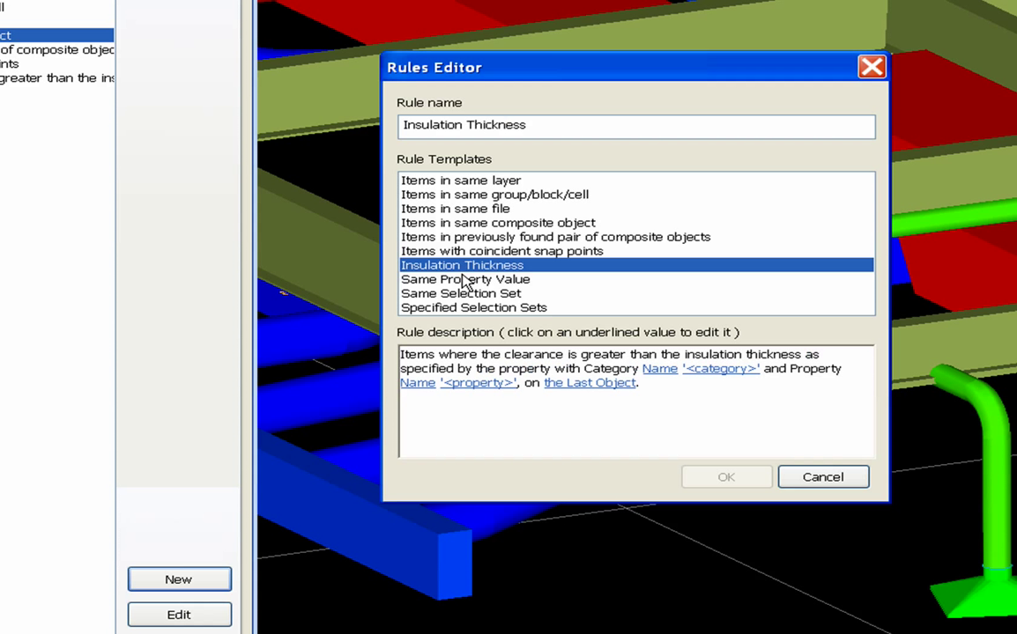
click(423, 280)
click(423, 293)
click(465, 309)
click(467, 295)
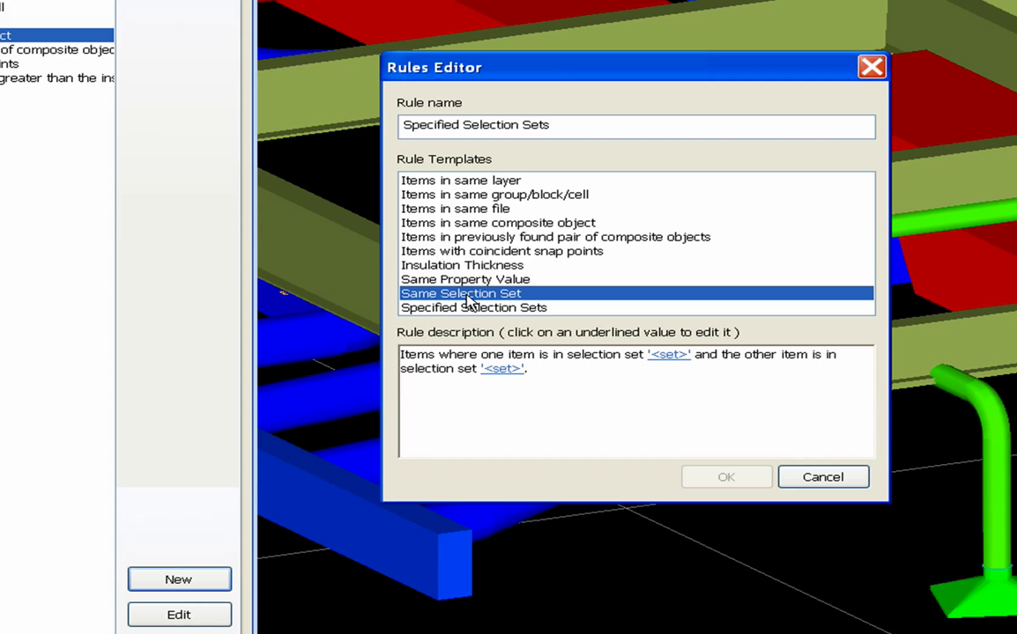
click(467, 280)
click(470, 266)
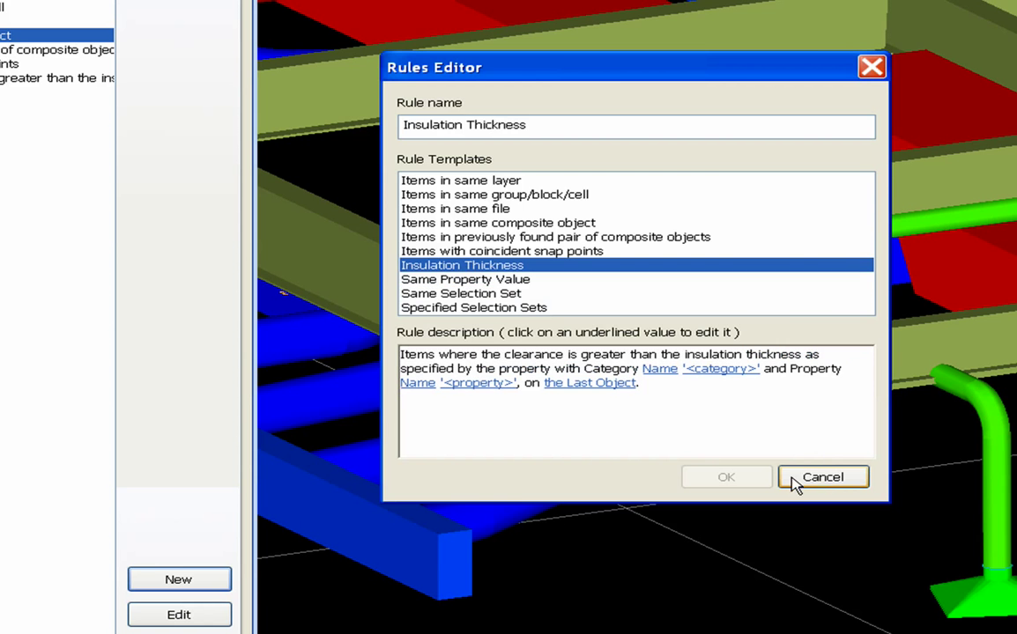
click(828, 483)
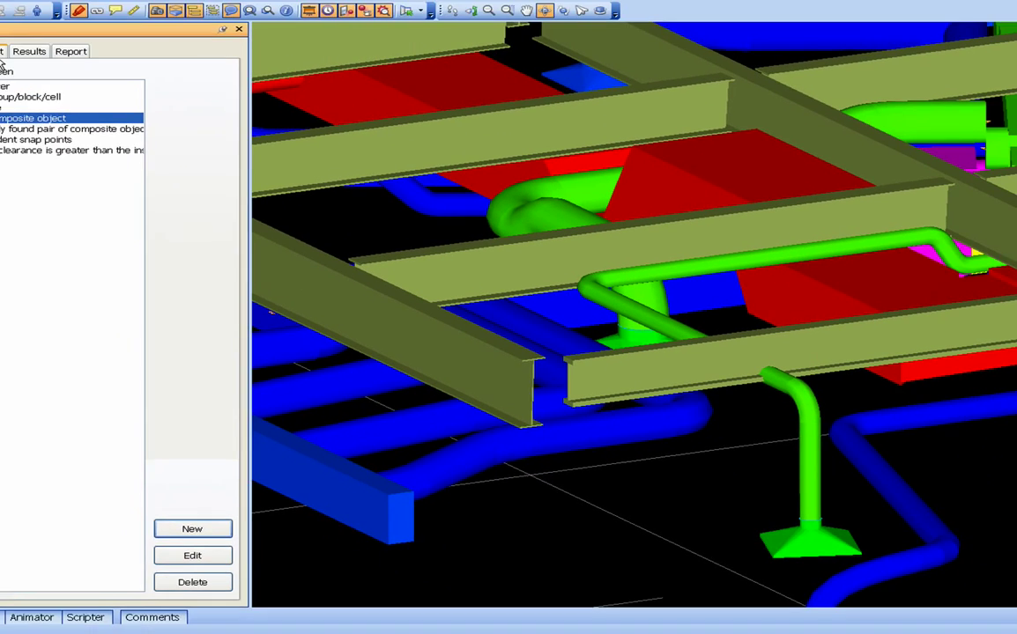
Choose the DUCT (MODEL) file as the Left selection of the clash test and clear the Right selection
click(16, 84)
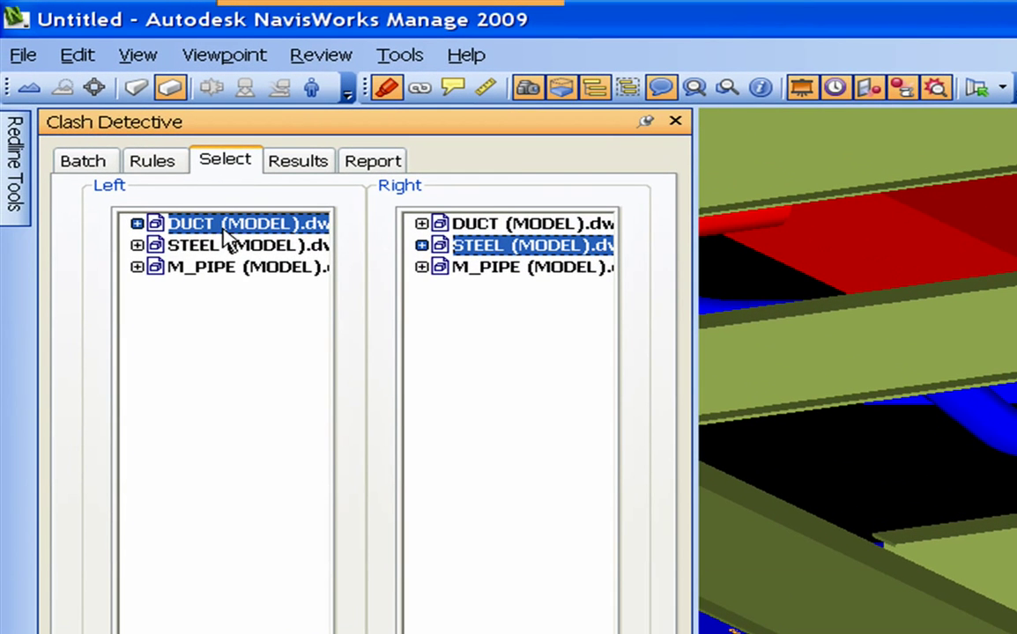
click(254, 248)
click(243, 226)
shift+click(241, 266)
click(241, 250)
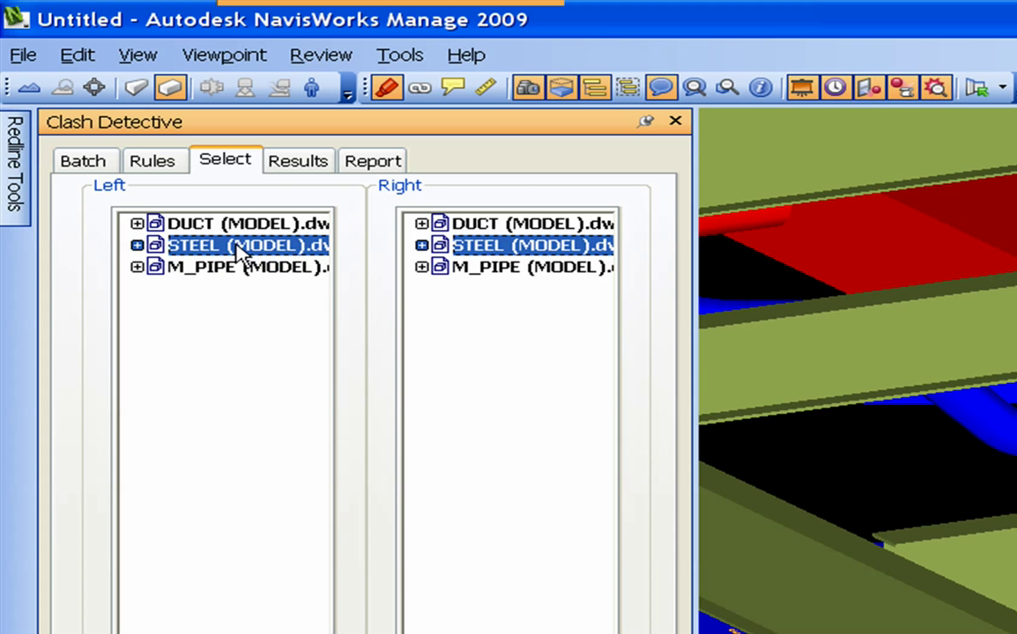
click(240, 225)
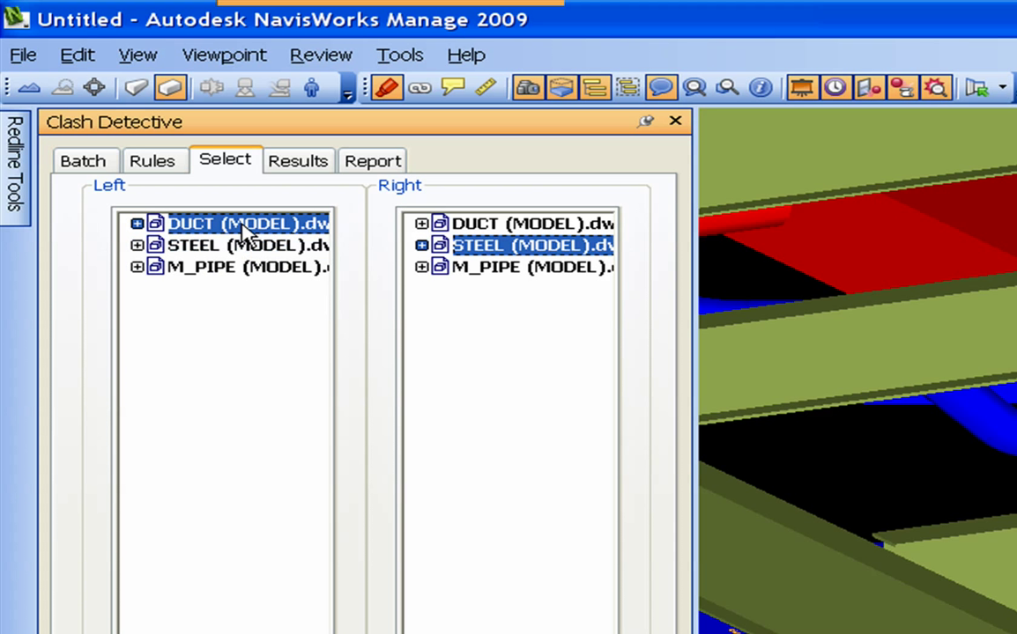
click(515, 267)
ctrl+click(516, 267)
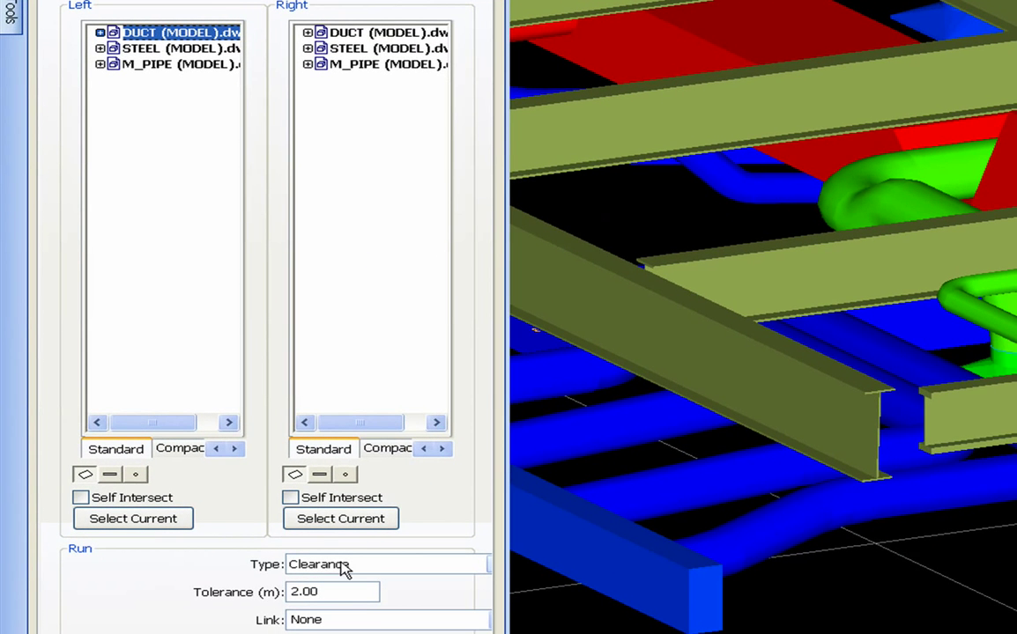
Set the clash test type to Hard and its tolerance to 0 m
click(344, 565)
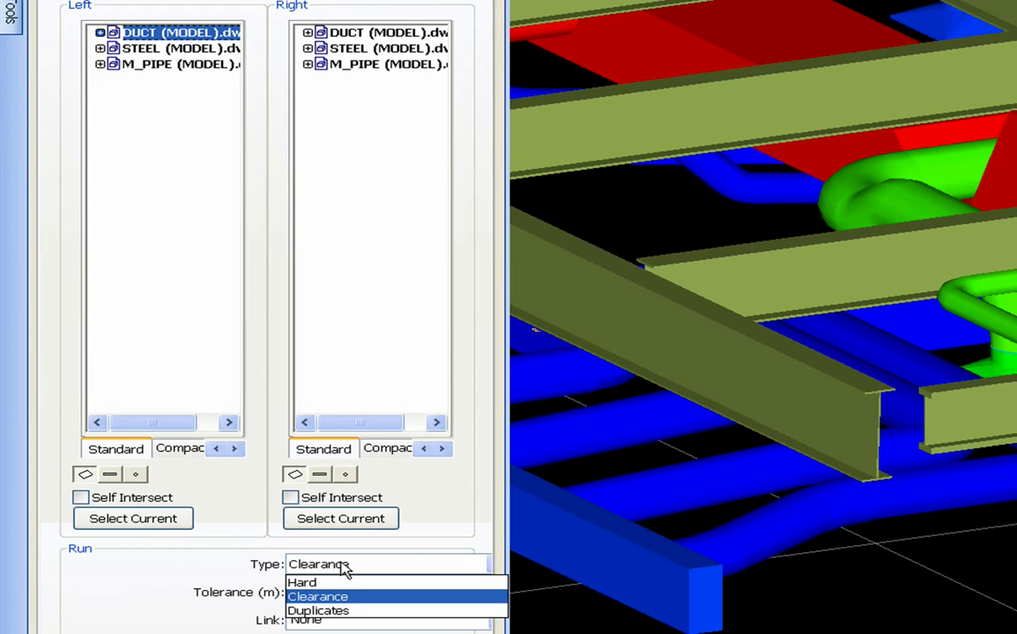
click(340, 583)
click(331, 589)
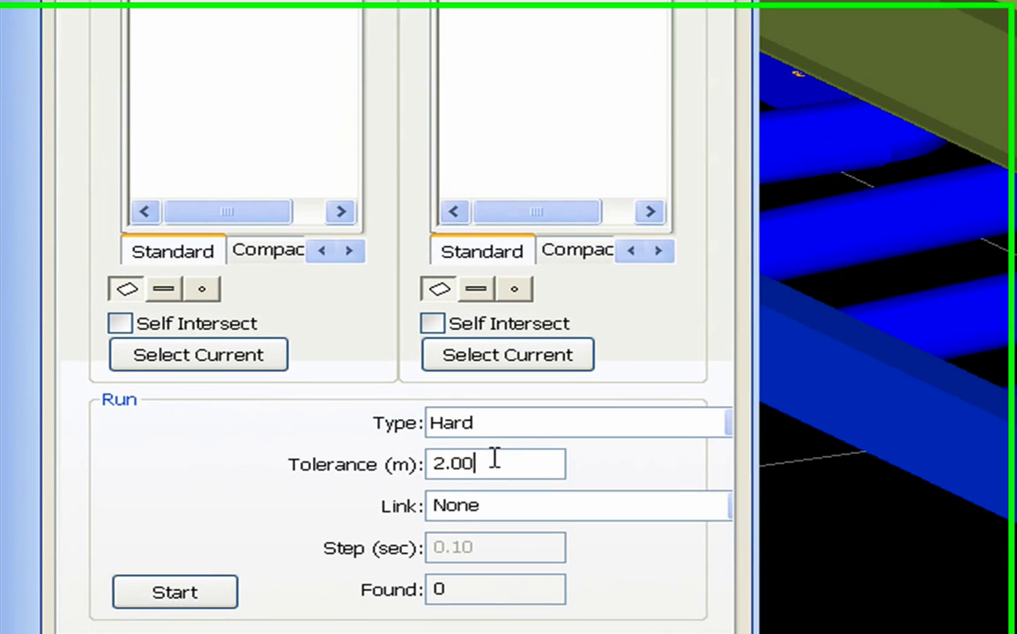
drag(495, 459, 427, 459)
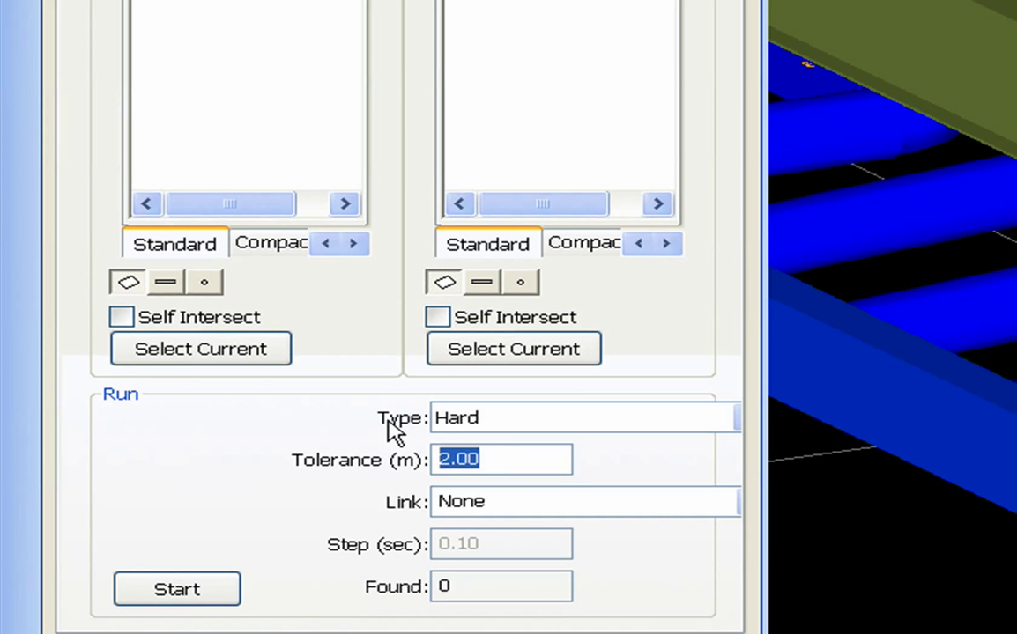
text(0)
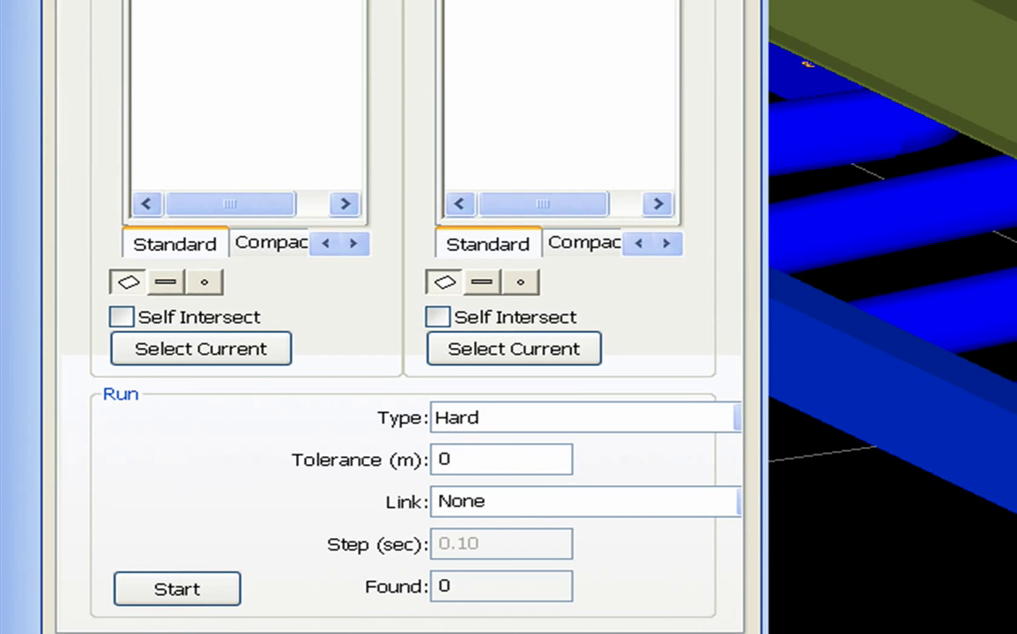
click(467, 423)
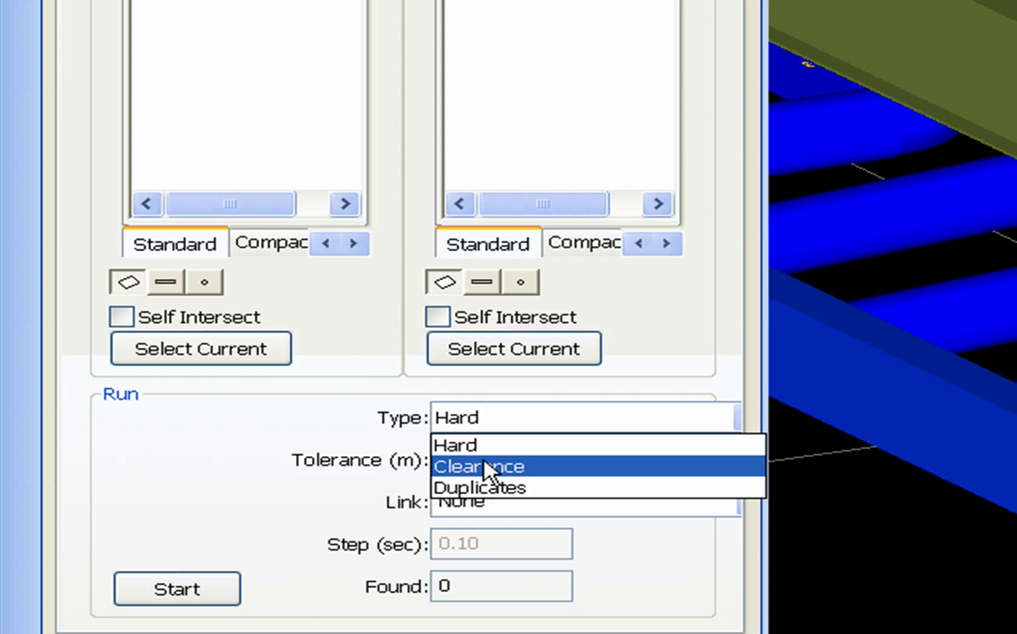
click(485, 447)
drag(475, 462, 452, 464)
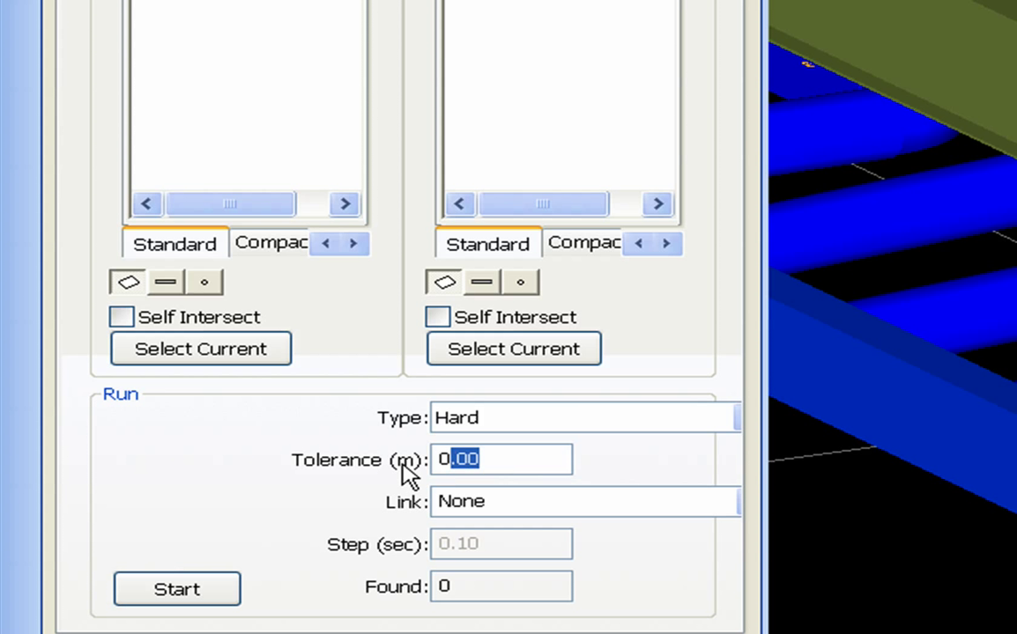
Choose the STEEL (MODEL) file as the Right selection of the clash test
double_click(493, 509)
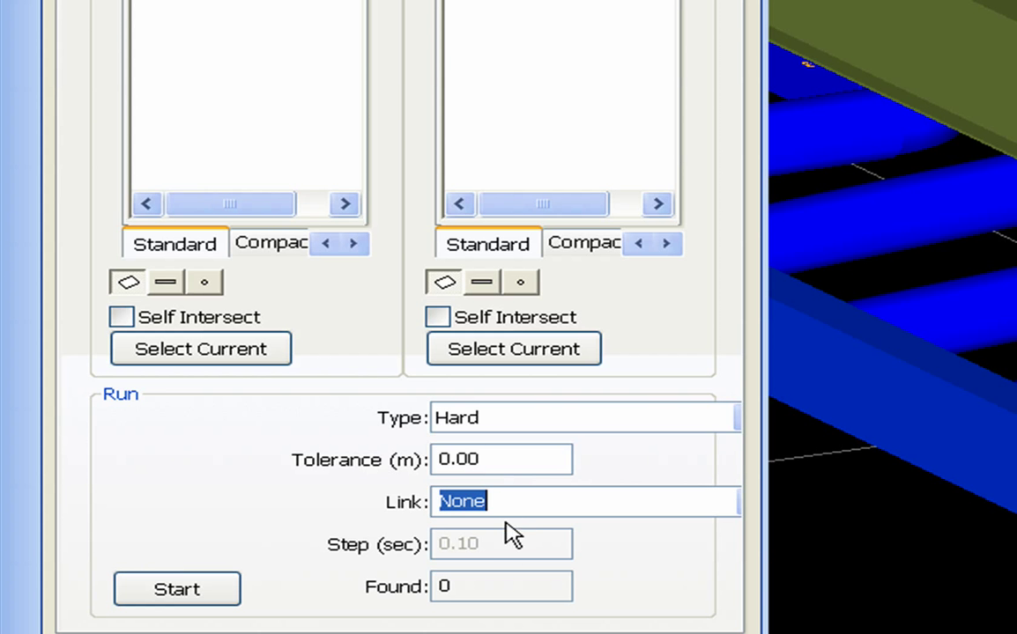
click(476, 590)
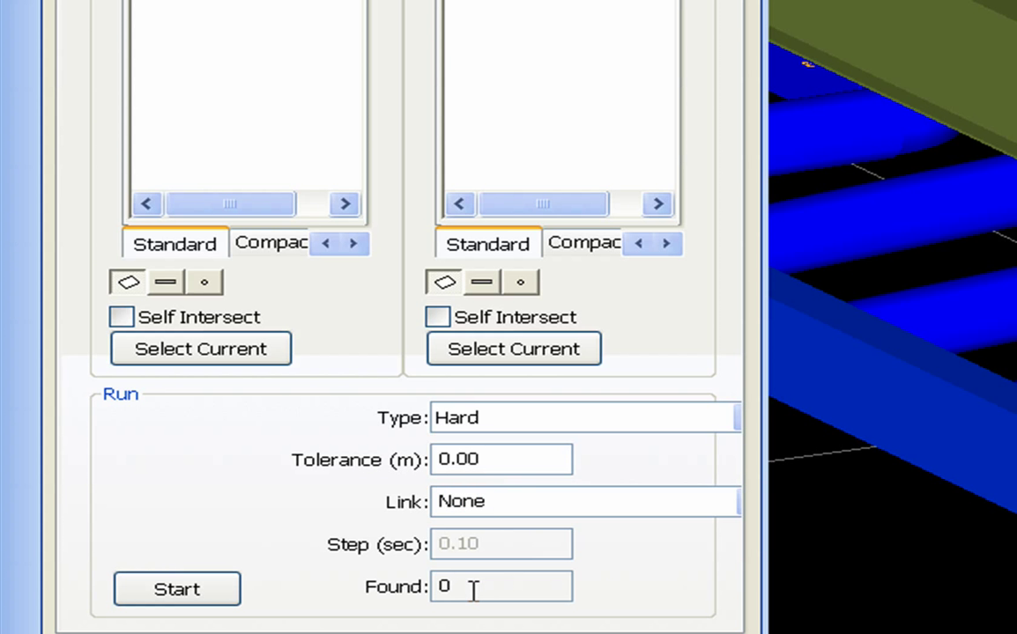
drag(473, 590, 425, 588)
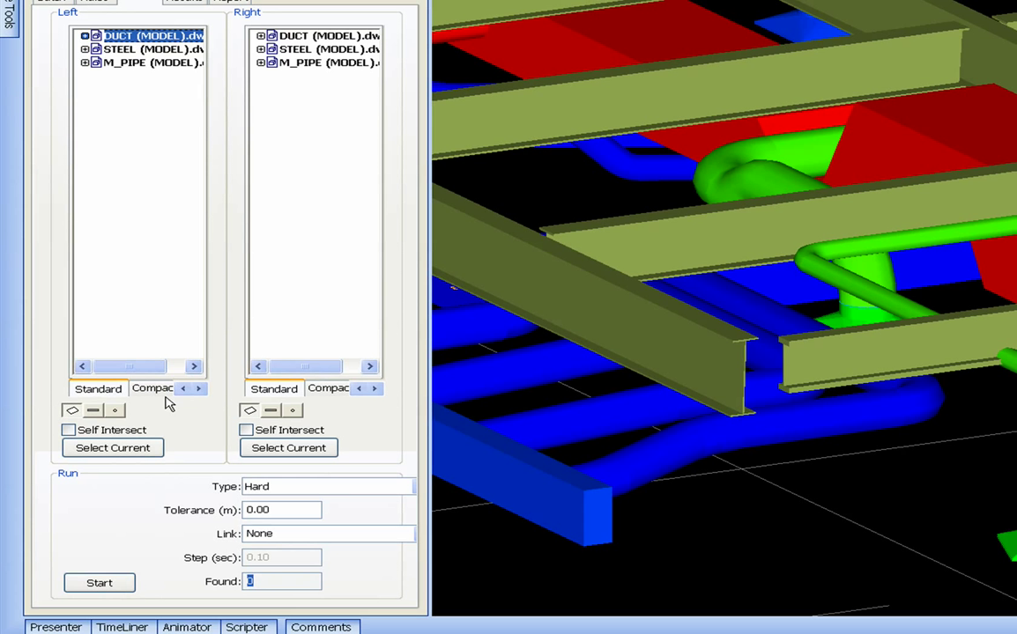
click(334, 51)
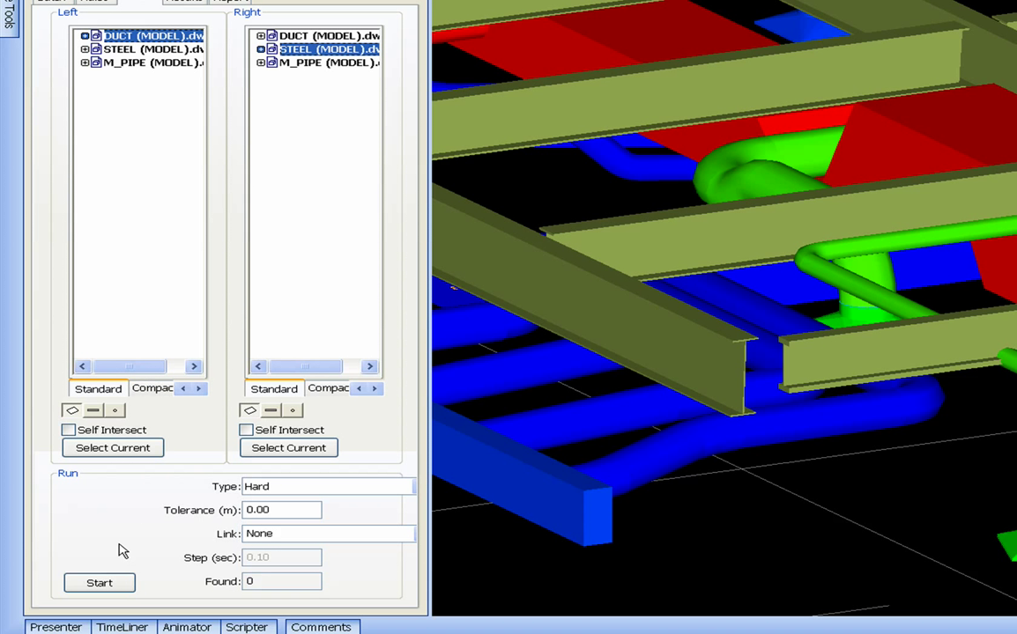
Run the clash test and look through the layers of the M_PIPE (MODEL) file in the Right selection
click(100, 588)
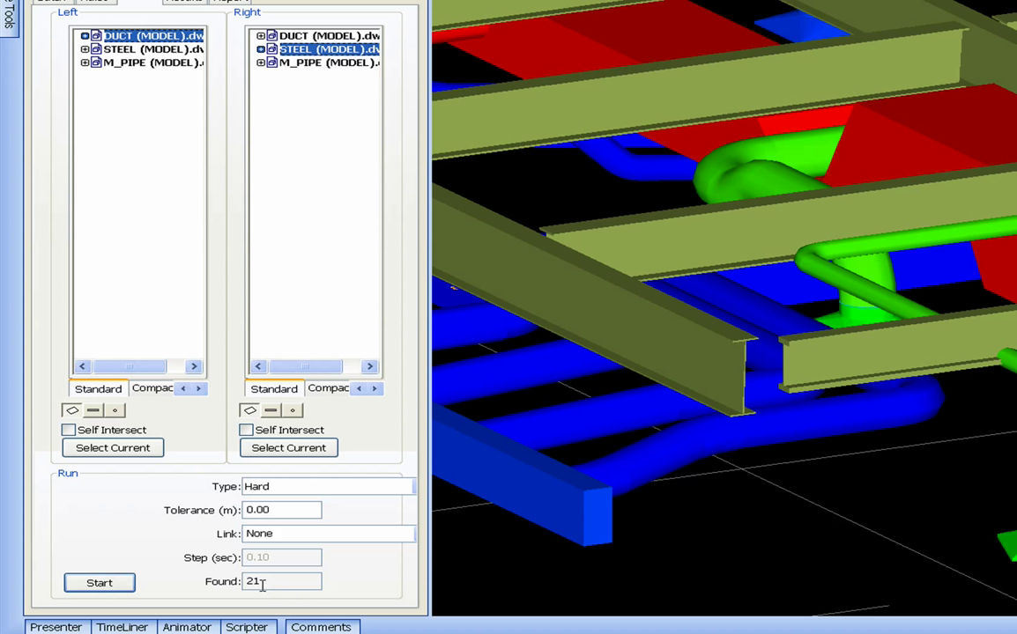
drag(261, 587, 220, 588)
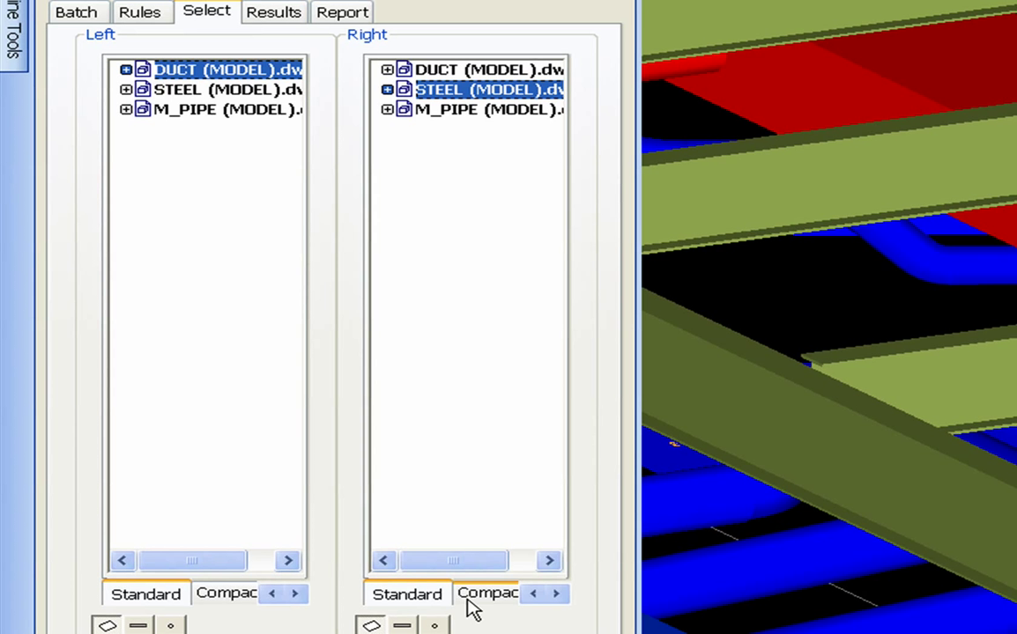
click(386, 111)
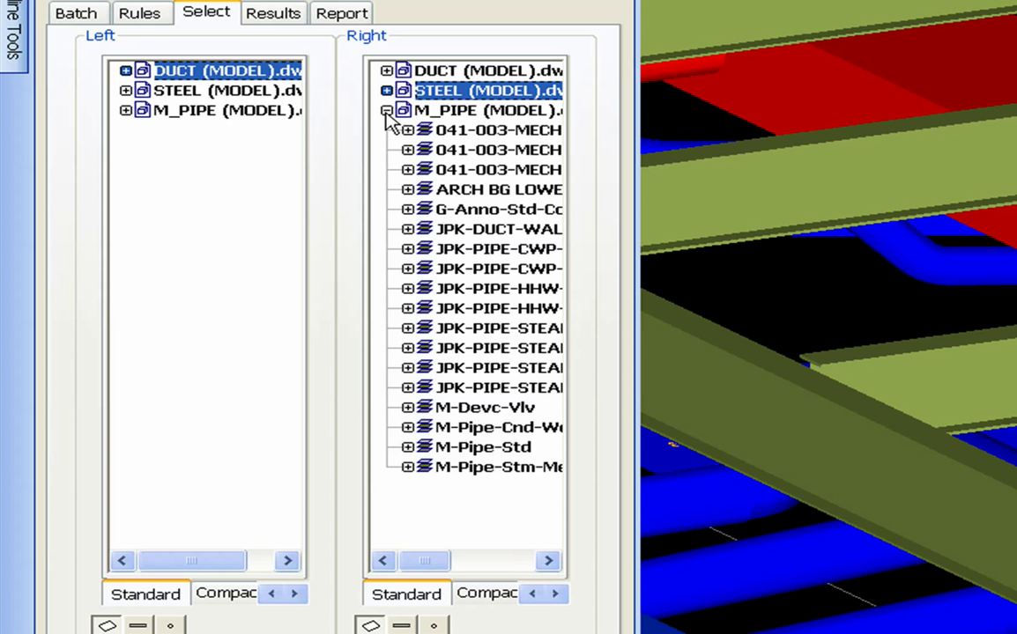
click(386, 111)
click(386, 111)
click(386, 111)
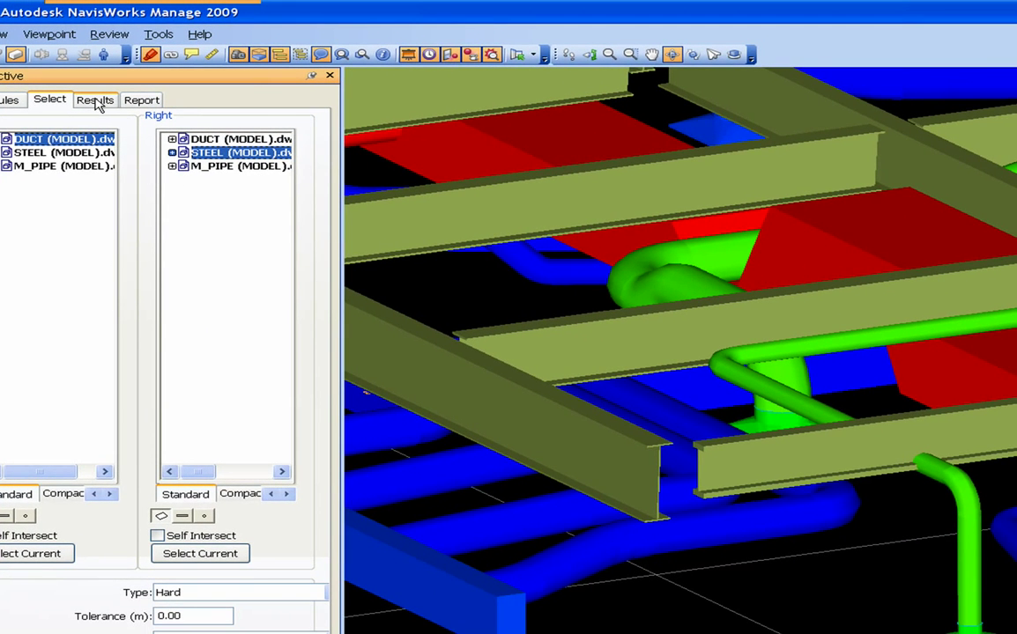
Open the clash results and examine the first clash between duct and steel beam, both close up and in its surroundings
click(96, 101)
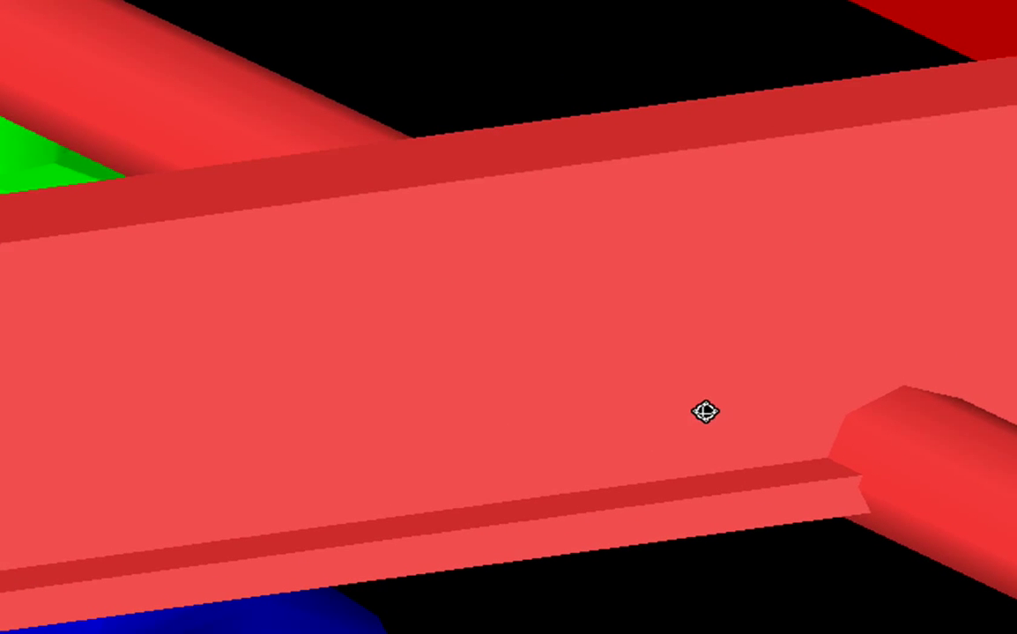
scroll(774, 391, down, 6)
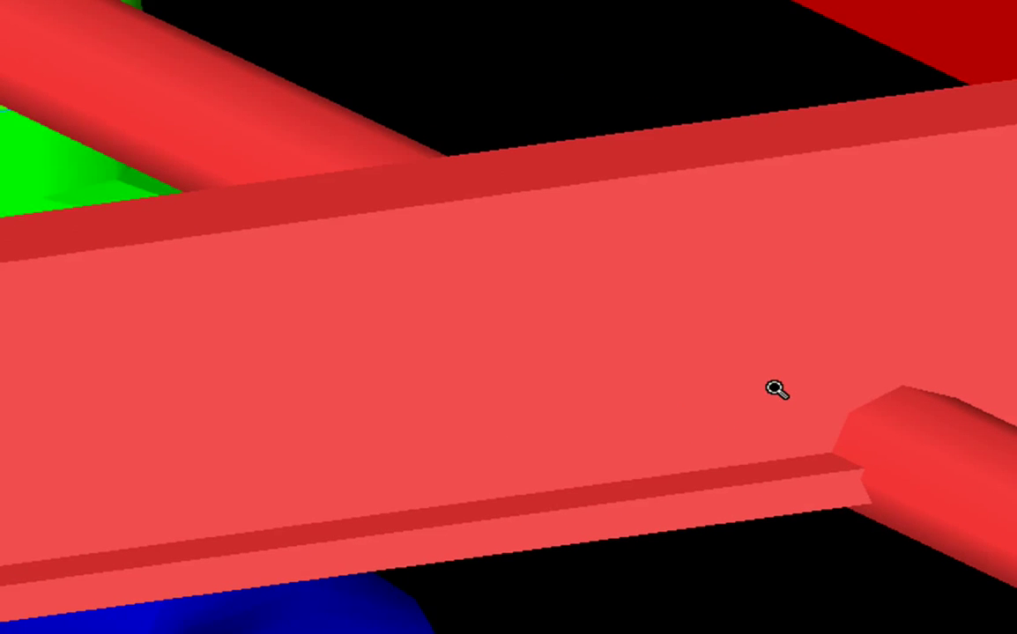
scroll(860, 452, up, 8)
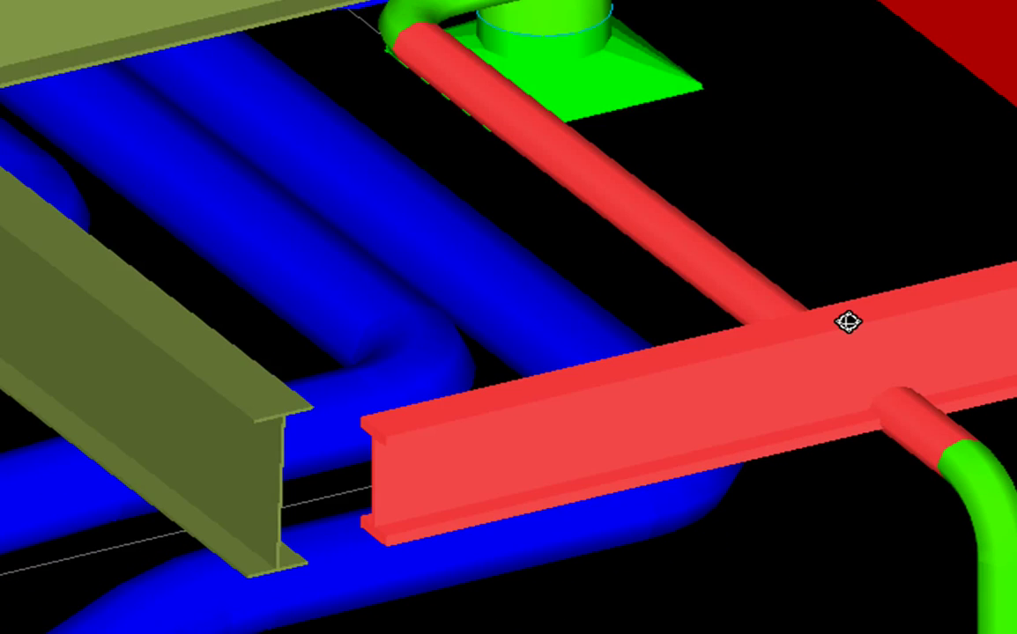
scroll(906, 446, up, 1)
scroll(796, 370, down, 1)
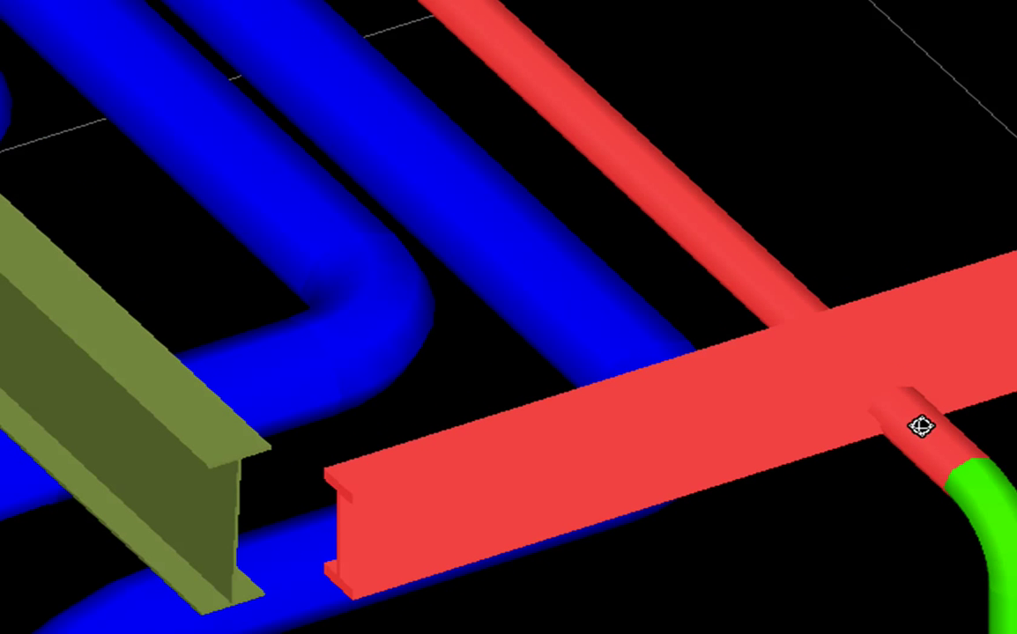
scroll(921, 427, up, 6)
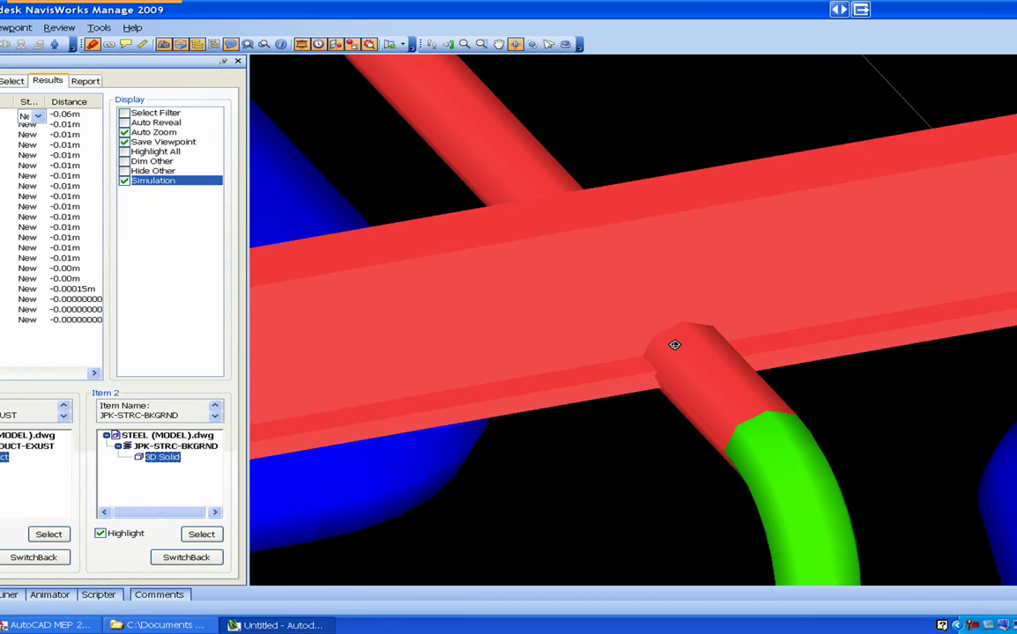
scroll(674, 345, down, 4)
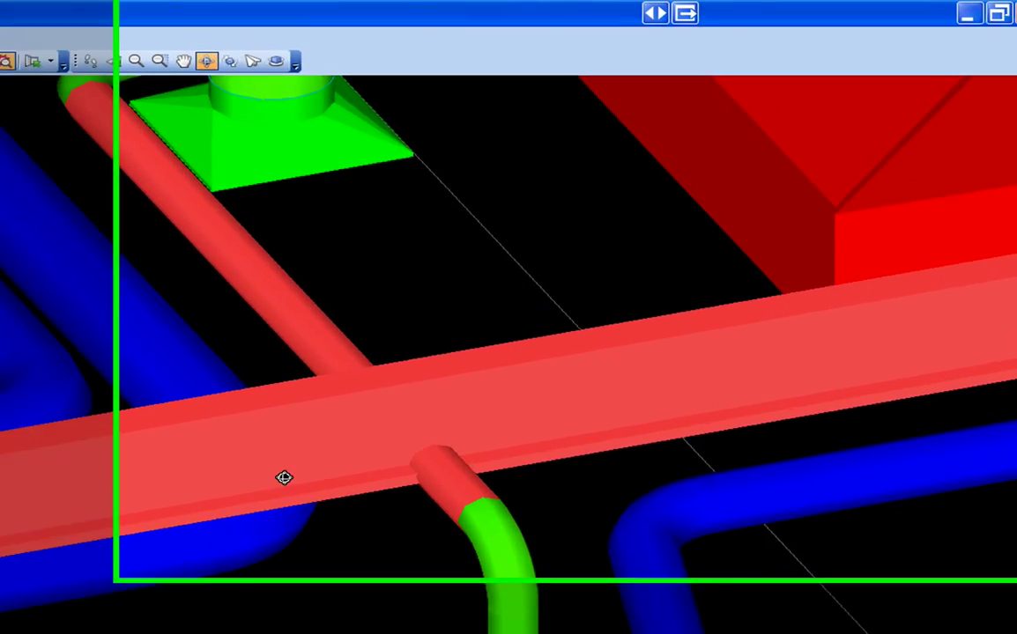
drag(198, 521, 667, 399)
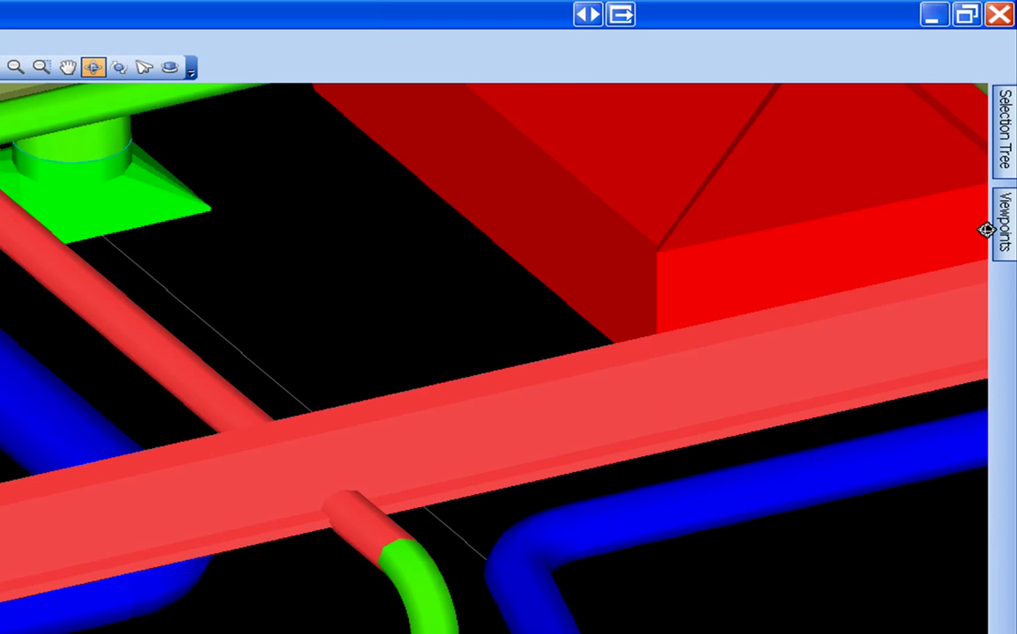
Create a viewpoints folder named "HAVC & STEEL"
click(1001, 222)
right_click(880, 210)
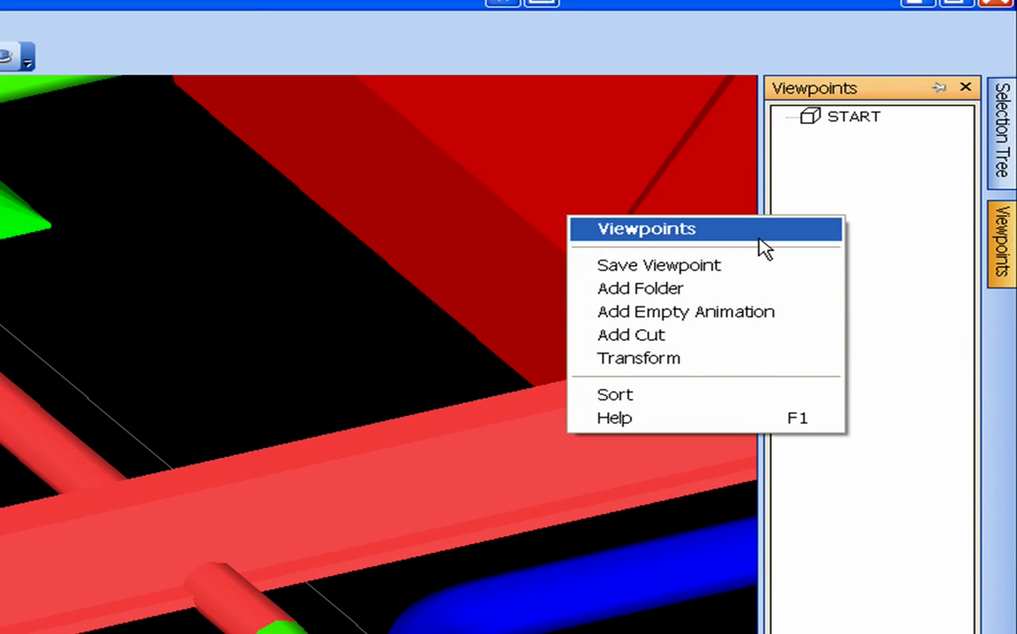
click(689, 287)
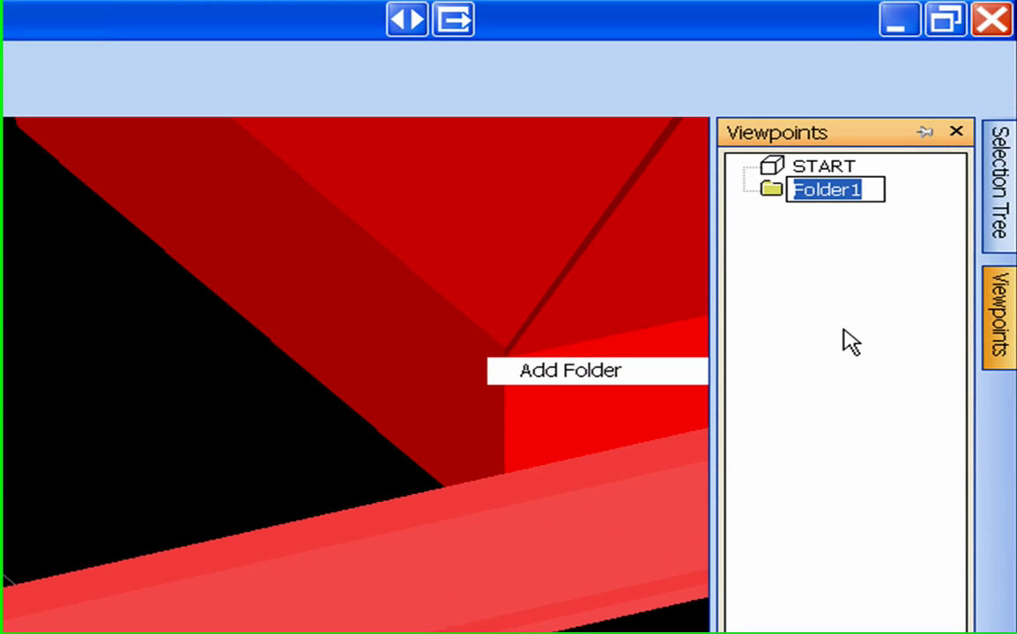
text(HAVC)
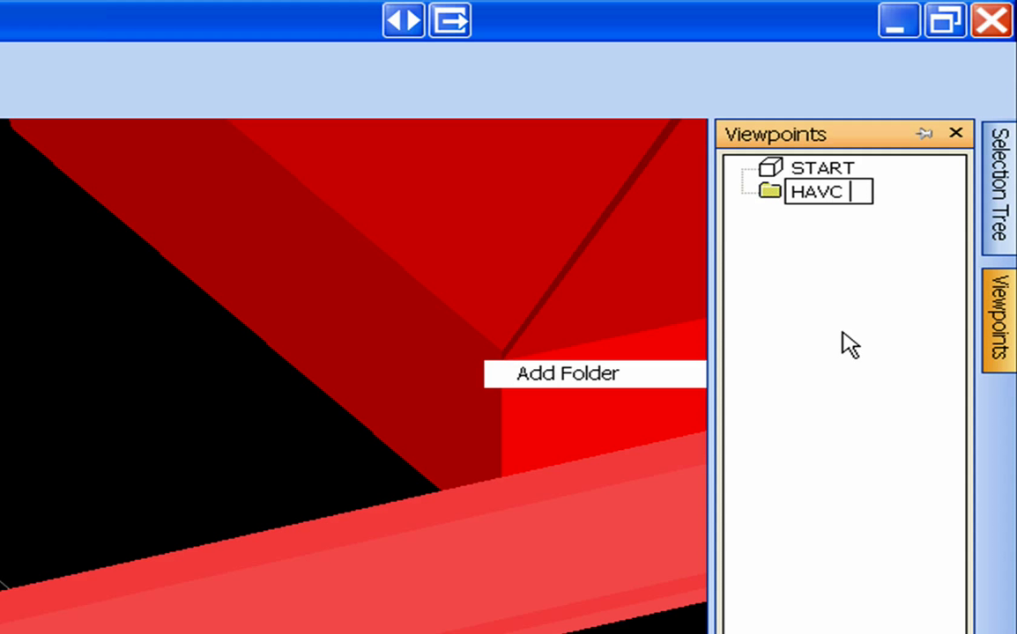
text( & STEEL)
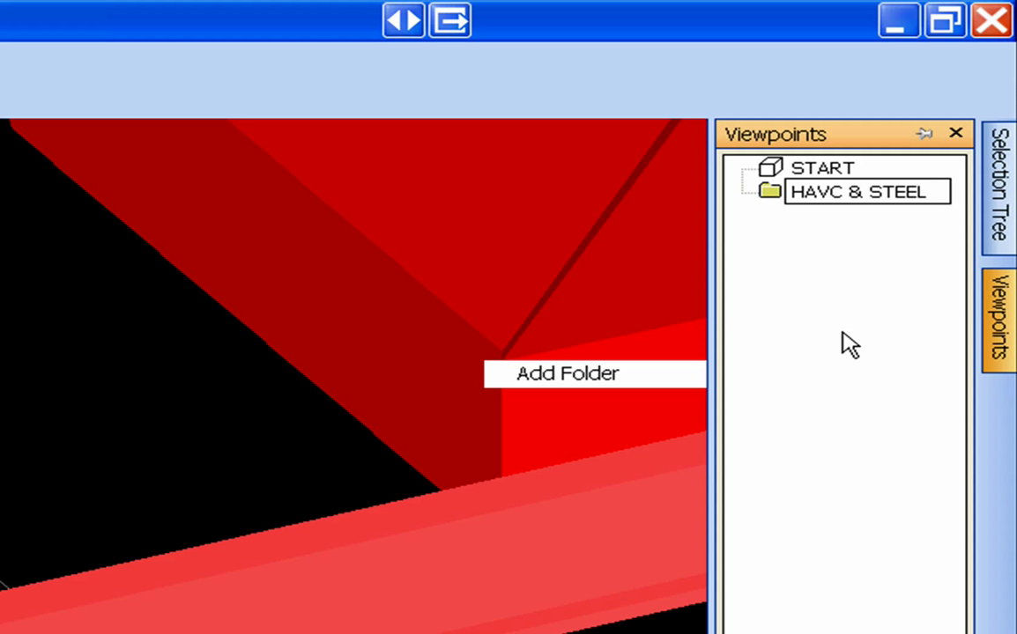
Save the current view of the first clash as a viewpoint and move it into the HAVC & STEEL folder
right_click(790, 227)
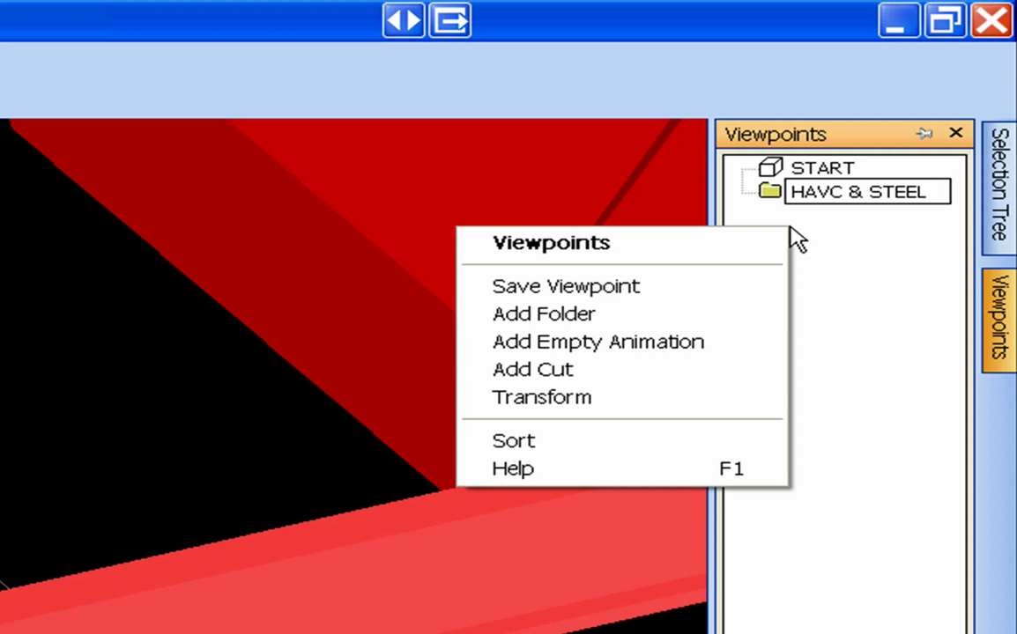
click(683, 287)
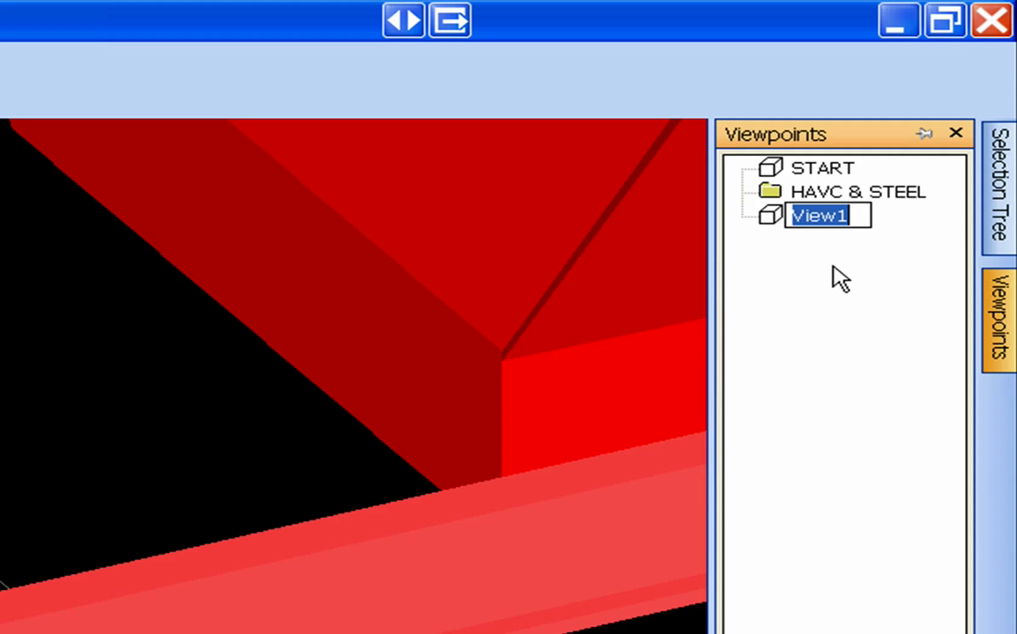
click(770, 223)
drag(776, 233, 776, 198)
click(876, 222)
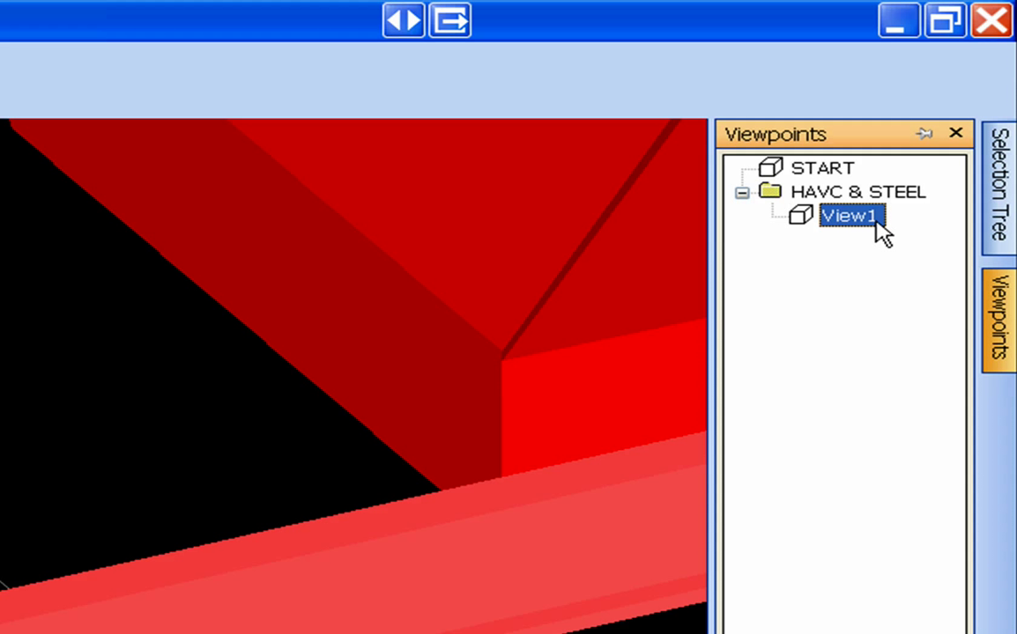
Add the comment "tHIS NEEDS TO BE MOVED" with status Active to the View1 viewpoint
click(824, 188)
click(838, 218)
click(859, 195)
click(844, 214)
right_click(842, 218)
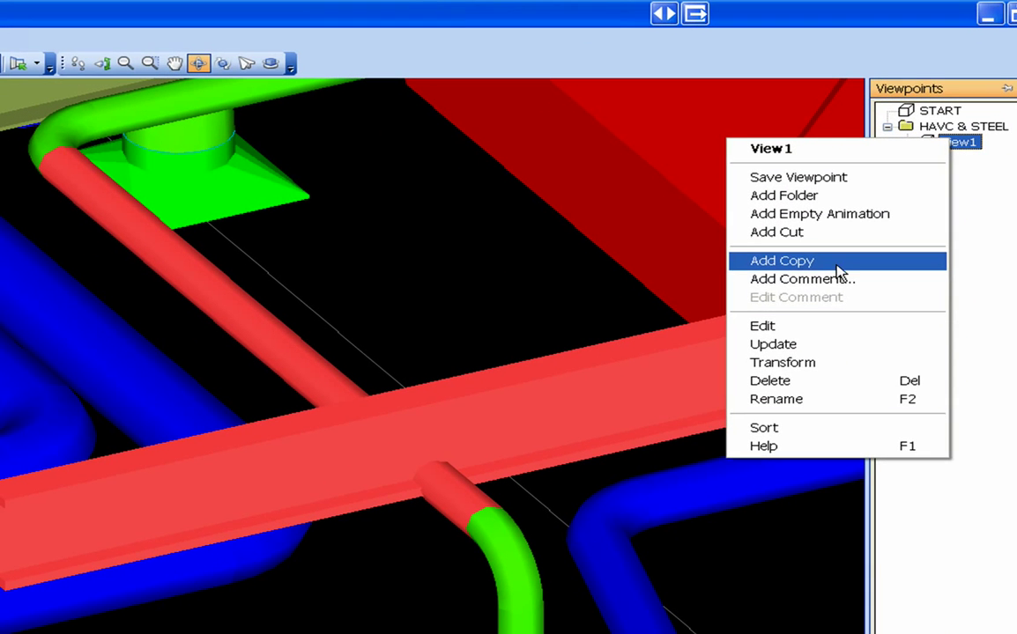
click(835, 279)
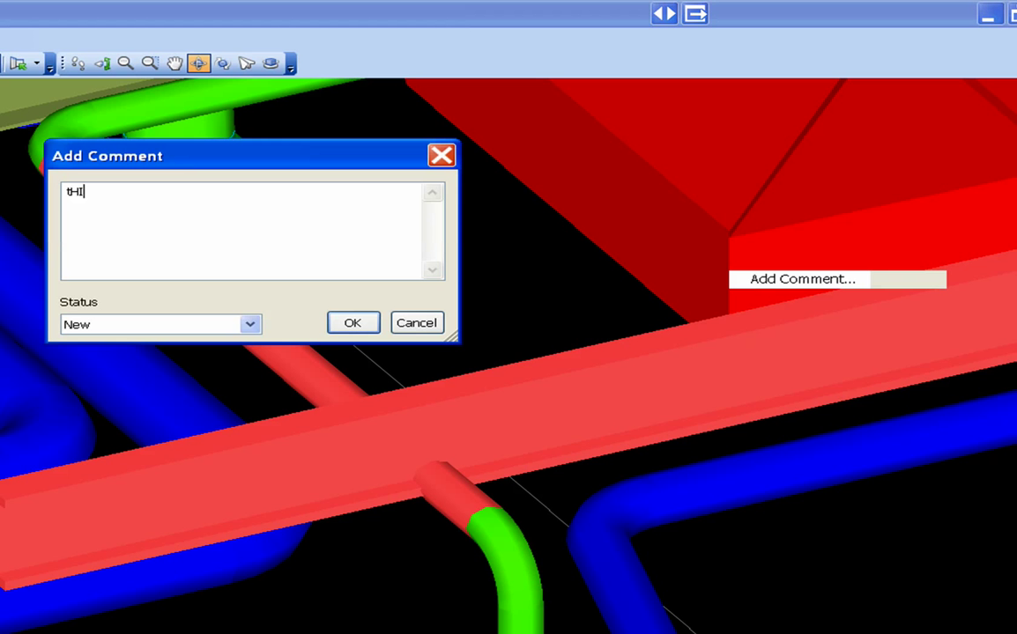
text(tHIS bT)
key(BackSpace)
text(Y)
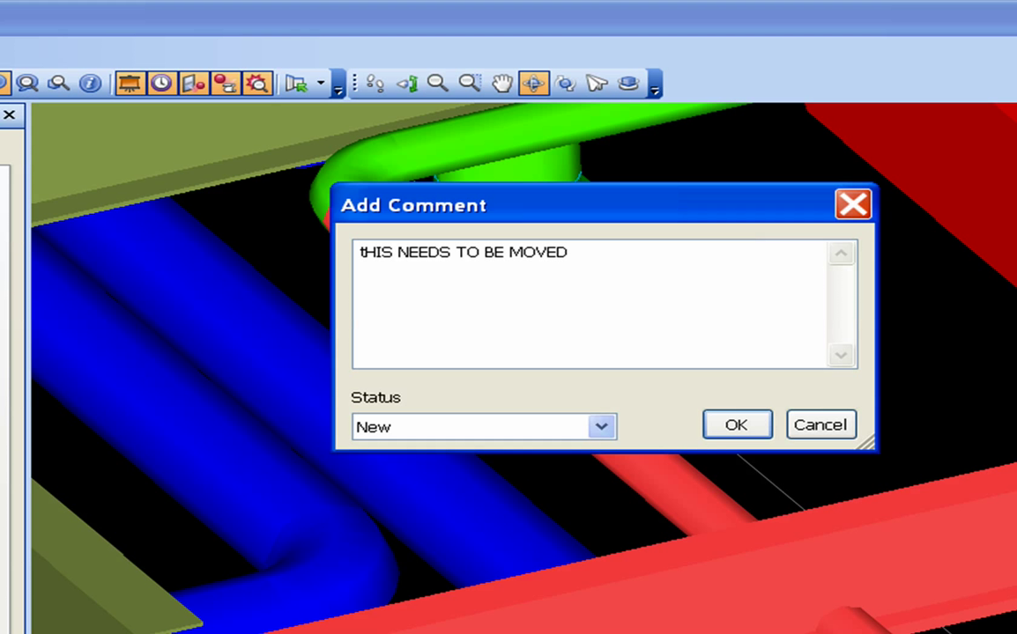
click(602, 428)
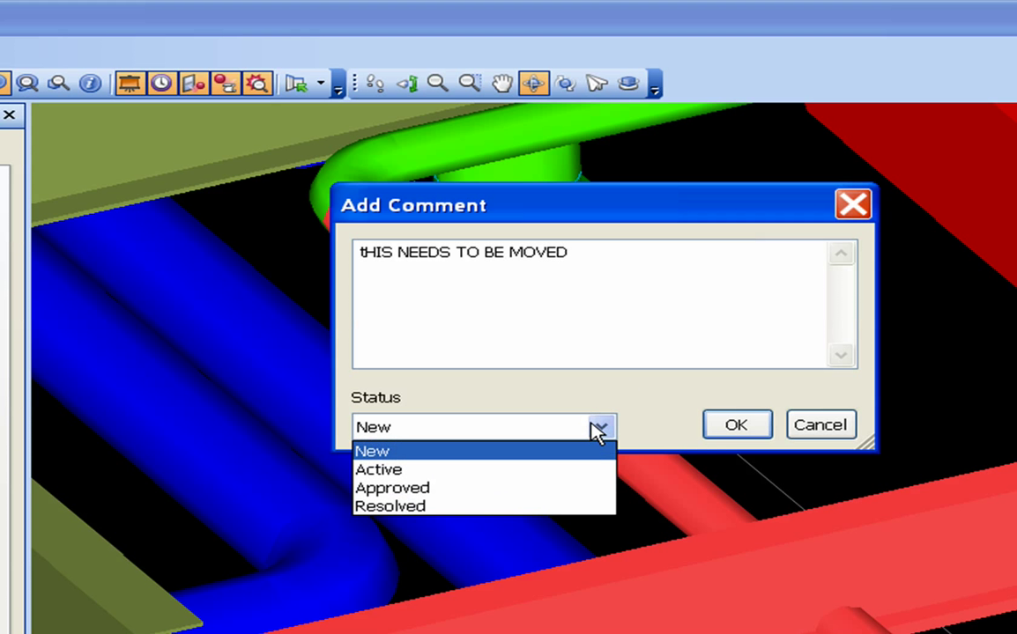
click(559, 477)
click(742, 424)
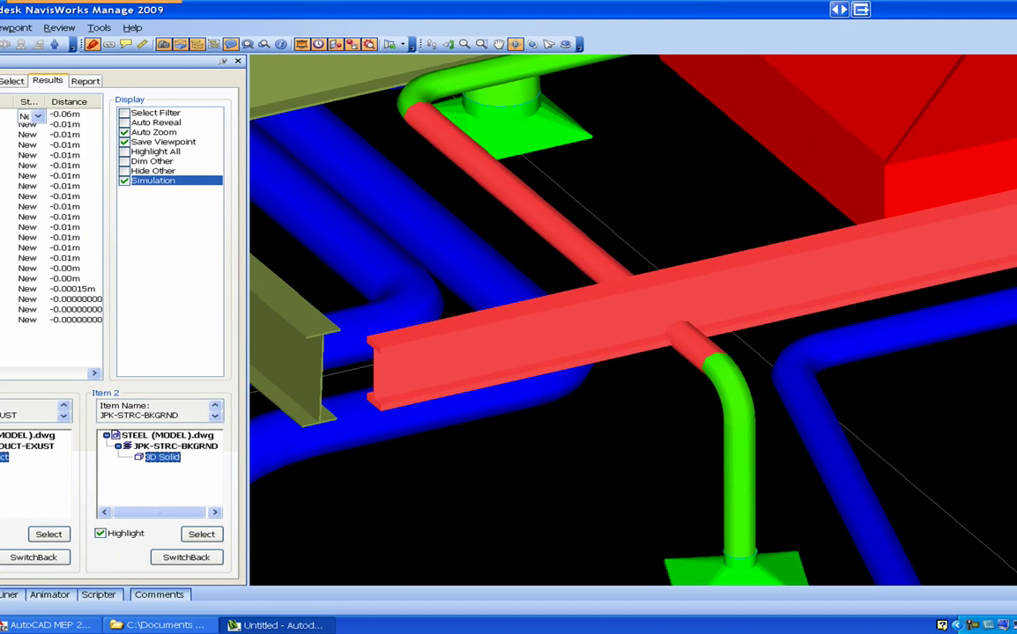
Display the second clash in the results and save its zoomed-out view as a viewpoint inside the HAVC & STEEL folder
click(27, 125)
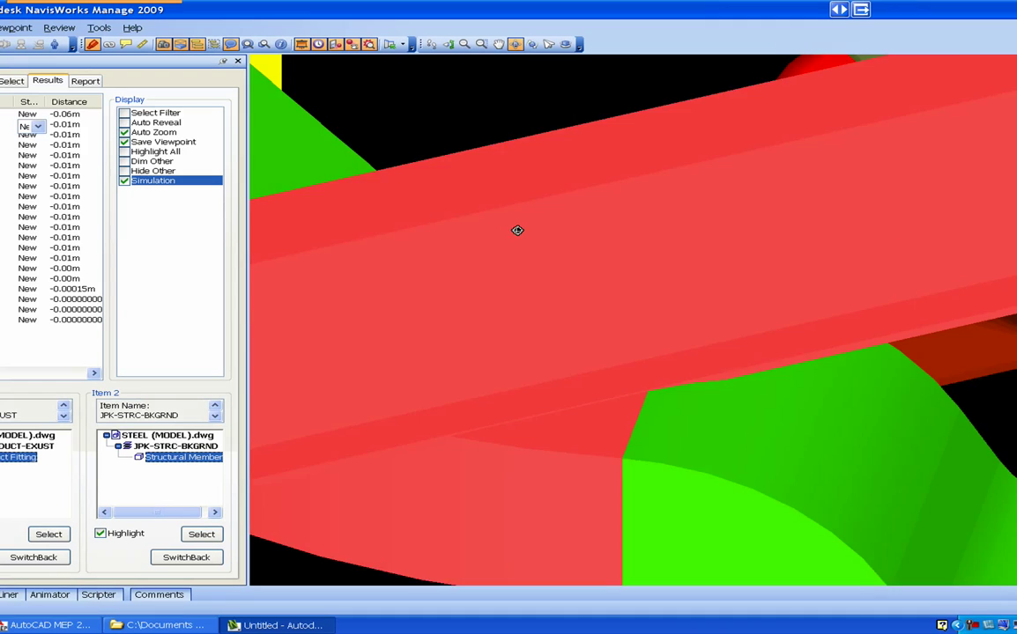
scroll(555, 243, down, 3)
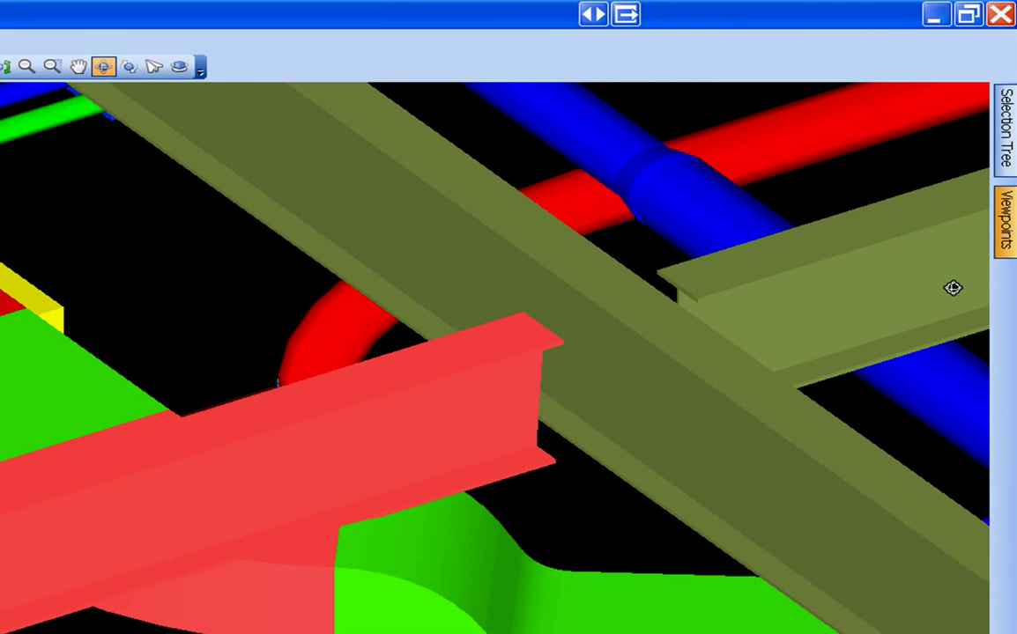
click(1004, 229)
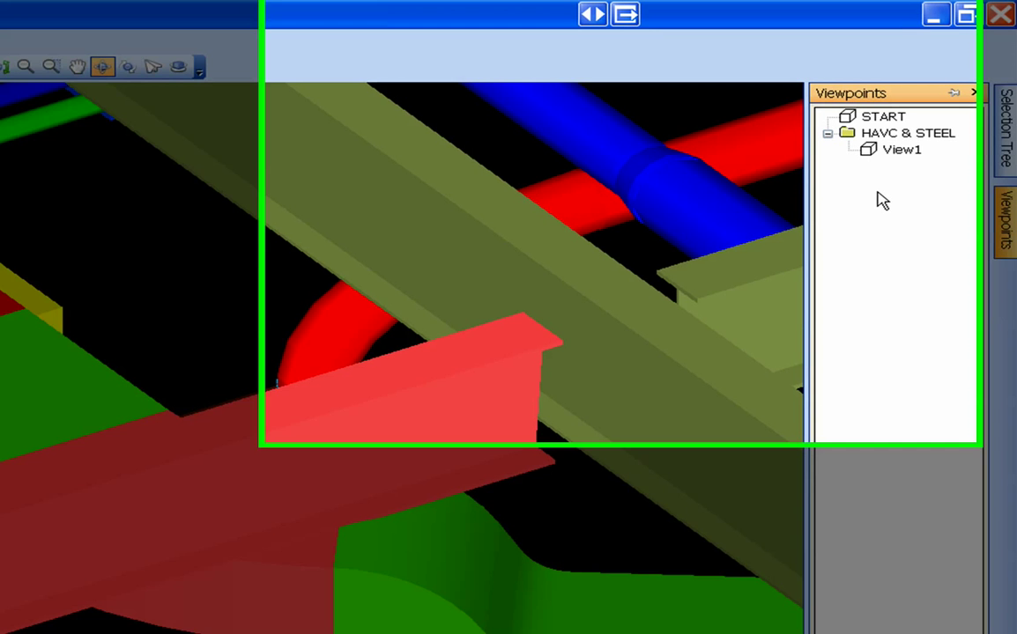
right_click(879, 203)
click(776, 235)
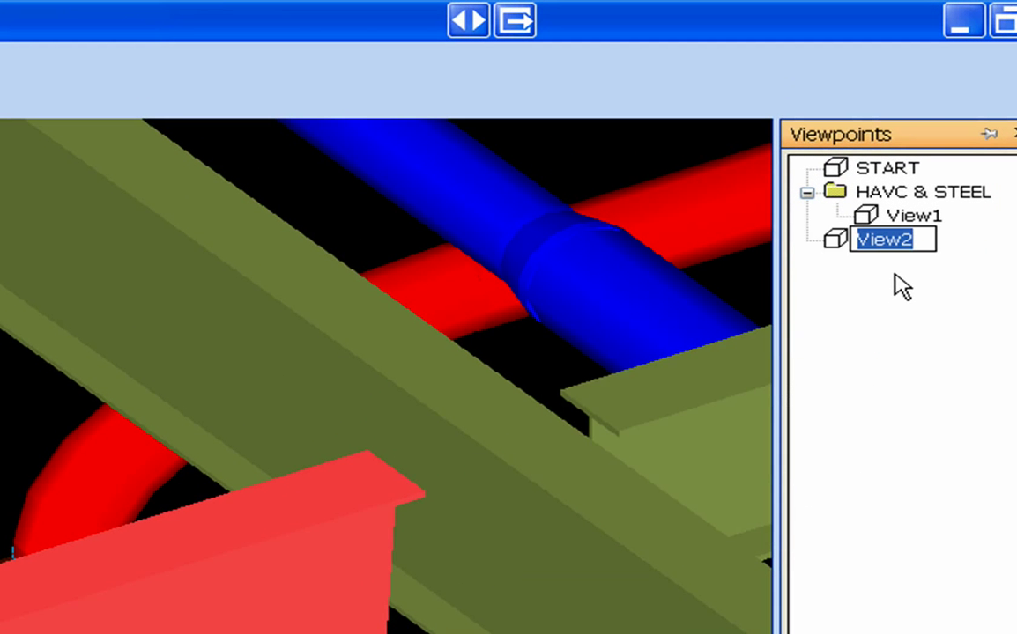
click(835, 244)
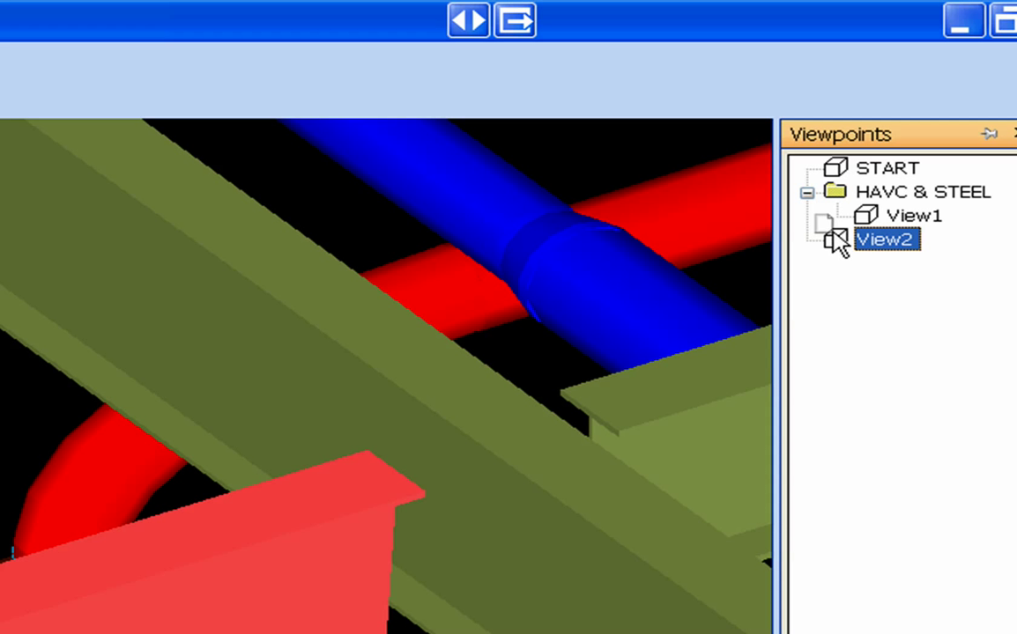
drag(840, 243, 873, 190)
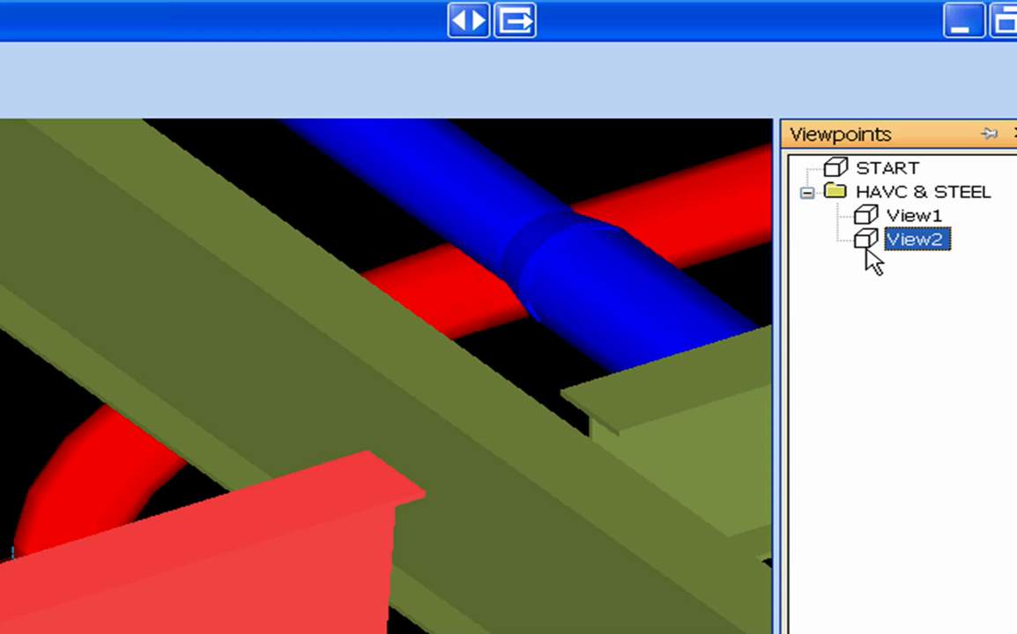
Review the contents of the HAVC & STEEL folder by switching between the saved viewpoints START, View1 and View2
click(807, 193)
click(807, 193)
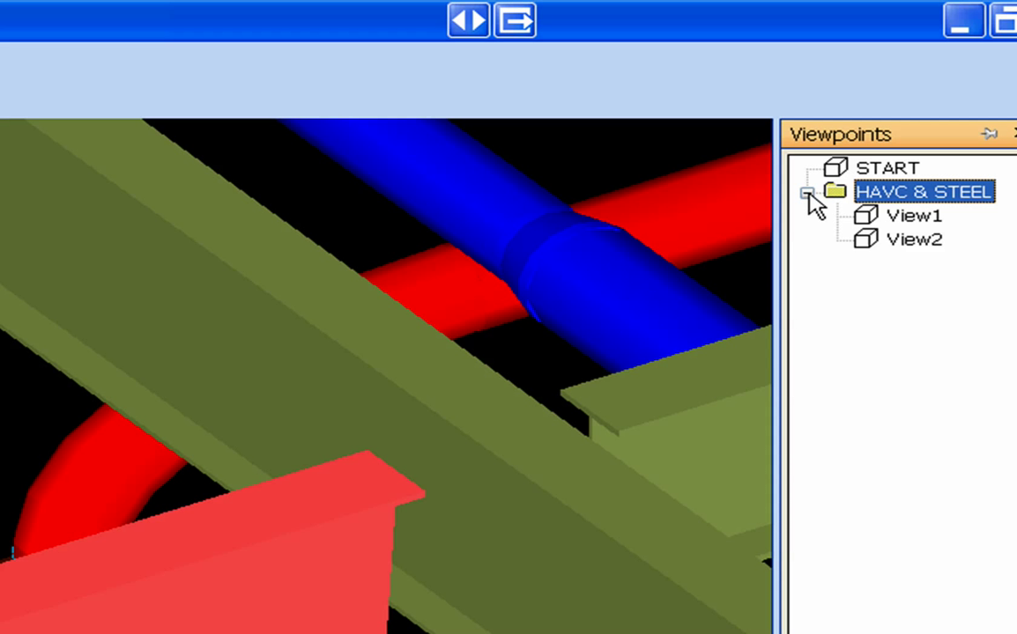
click(905, 217)
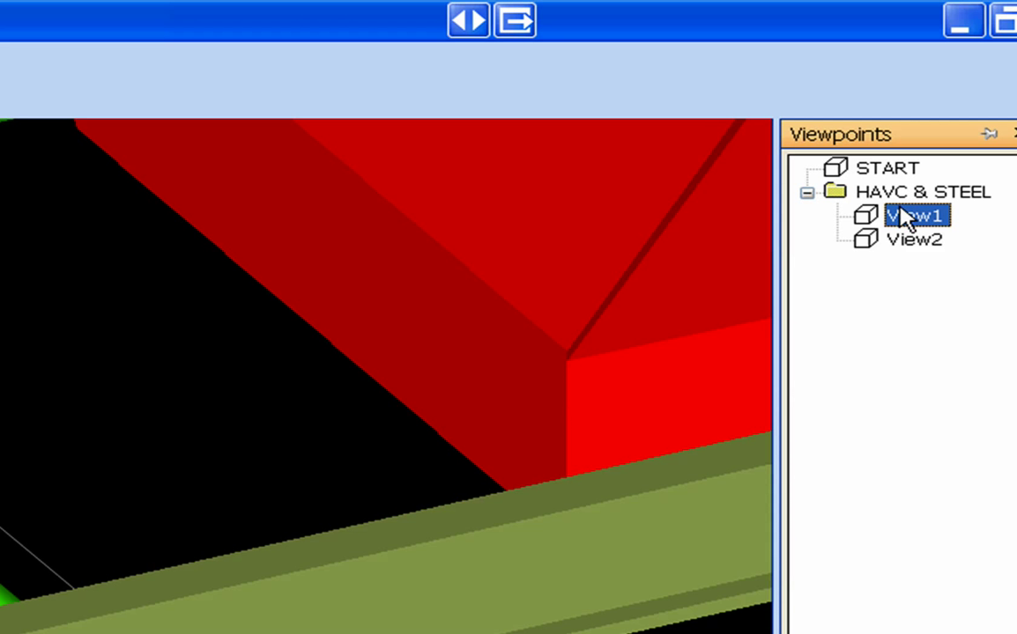
click(905, 241)
click(905, 198)
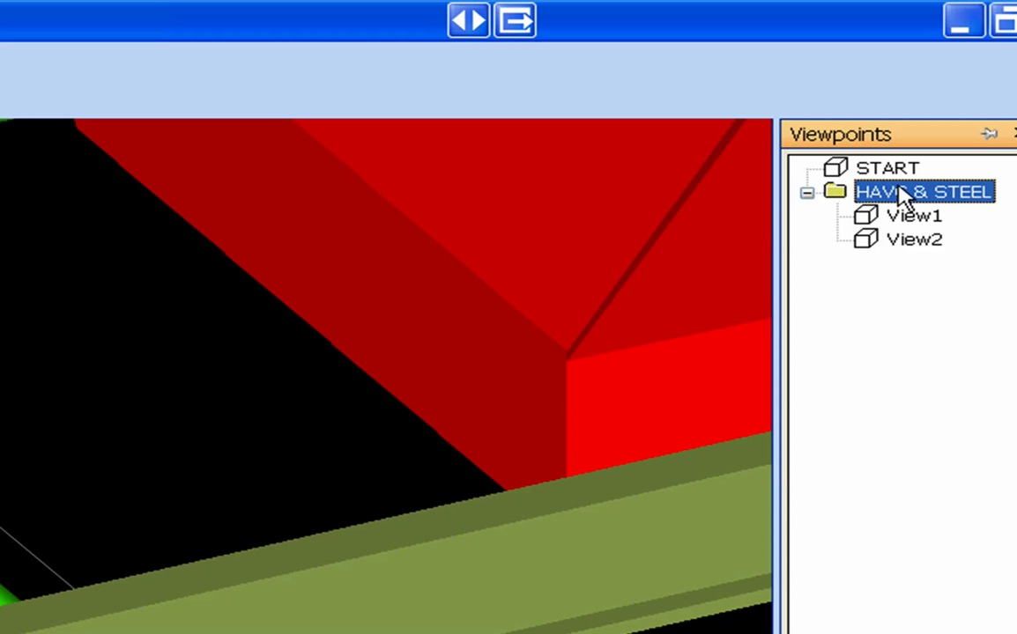
click(909, 221)
click(912, 241)
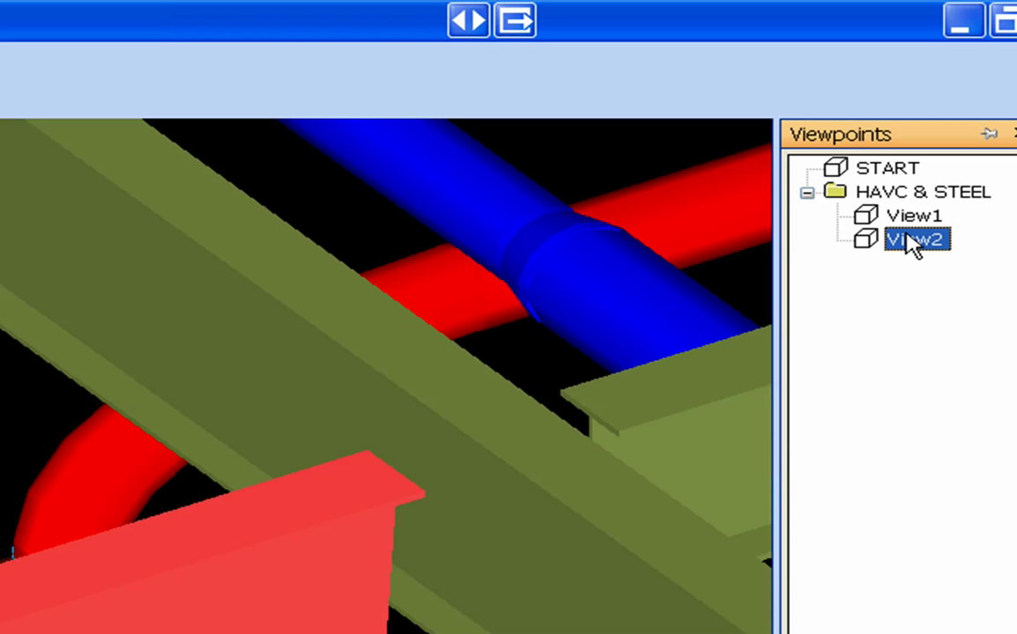
click(834, 192)
click(919, 238)
click(916, 220)
click(916, 199)
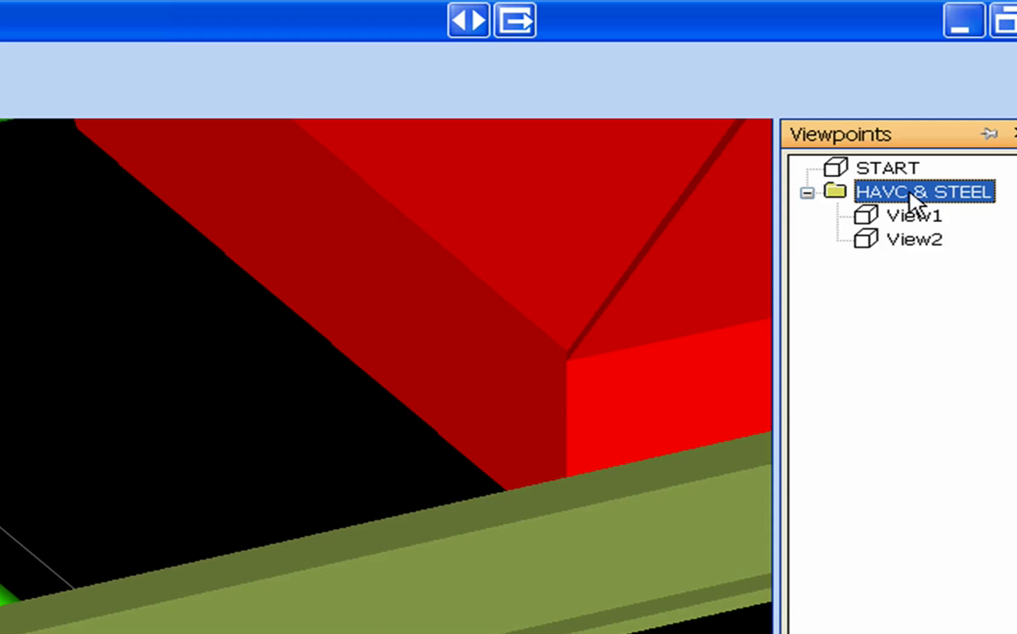
click(884, 169)
click(894, 196)
click(901, 217)
click(901, 237)
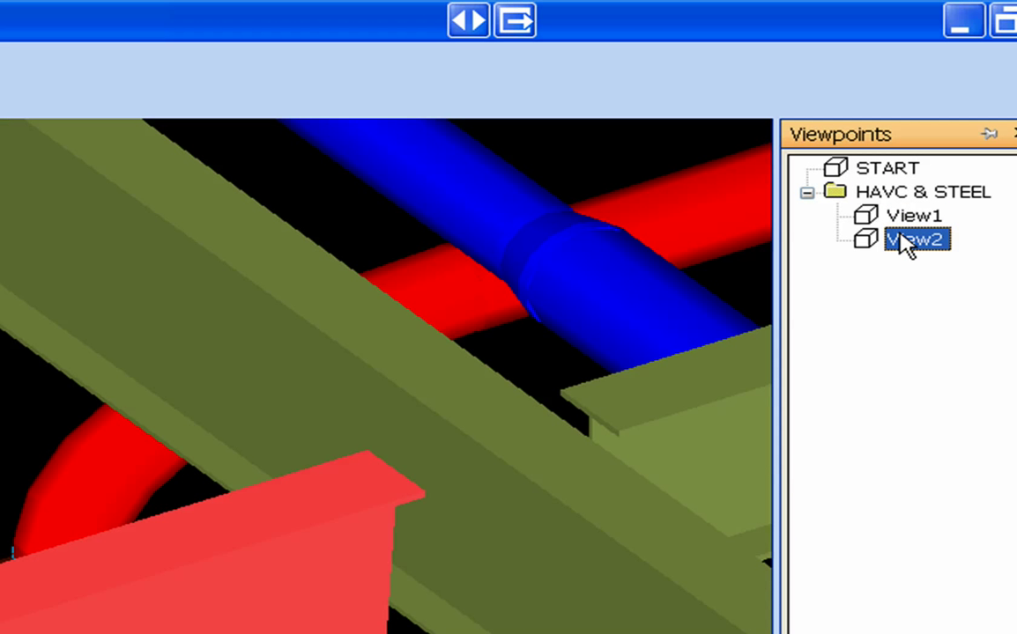
Collapse and re-expand the HAVC & STEEL folder while recalling the View1, START and View2 viewpoints
click(900, 216)
click(899, 194)
click(806, 192)
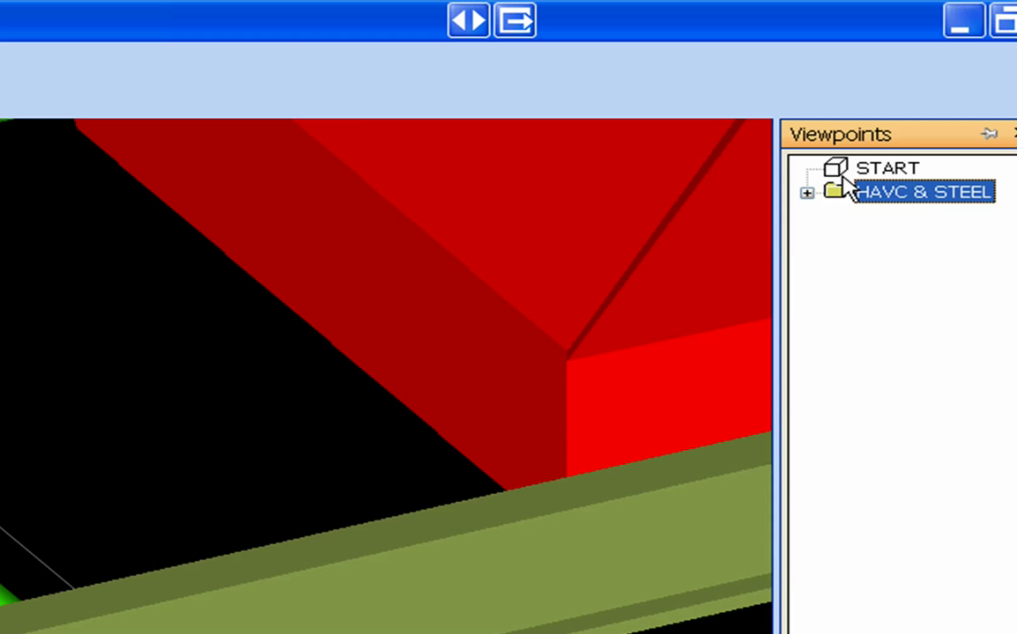
click(882, 173)
click(881, 193)
click(807, 192)
click(903, 219)
click(907, 239)
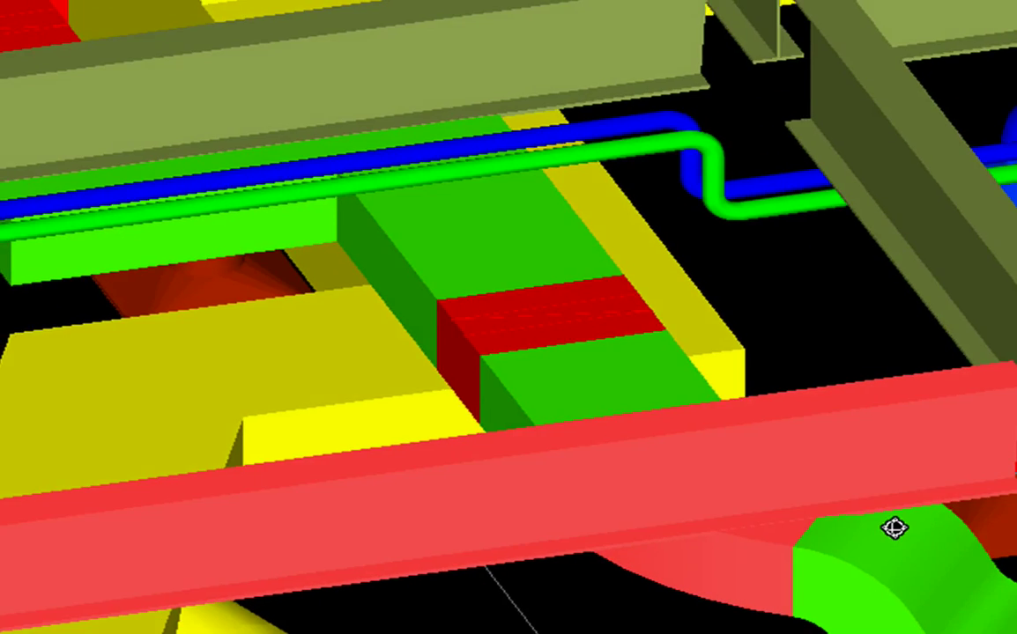
Examine from several angles and distances where the exhaust duct fittings meet the highlighted structural beam
drag(895, 528, 858, 398)
scroll(853, 403, up, 4)
scroll(805, 447, down, 3)
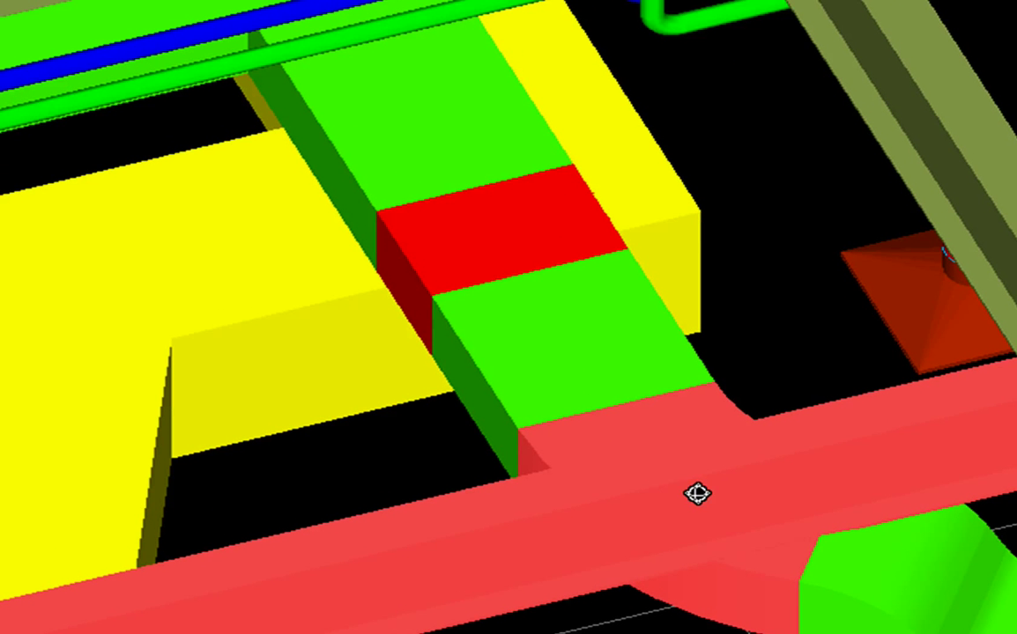
drag(697, 494, 730, 476)
scroll(731, 478, up, 2)
scroll(725, 502, down, 2)
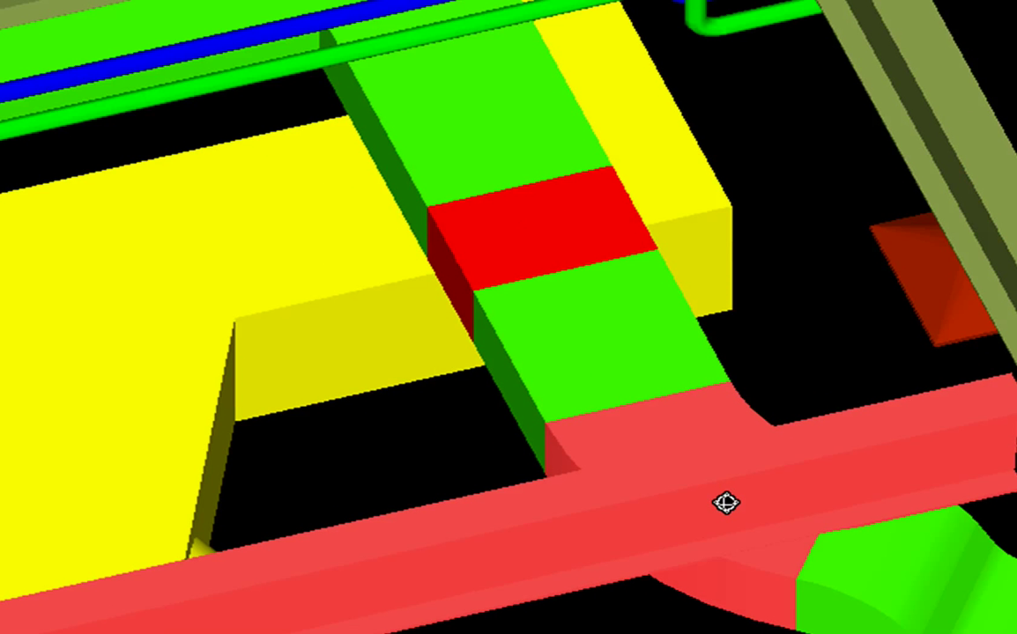
scroll(726, 503, up, 1)
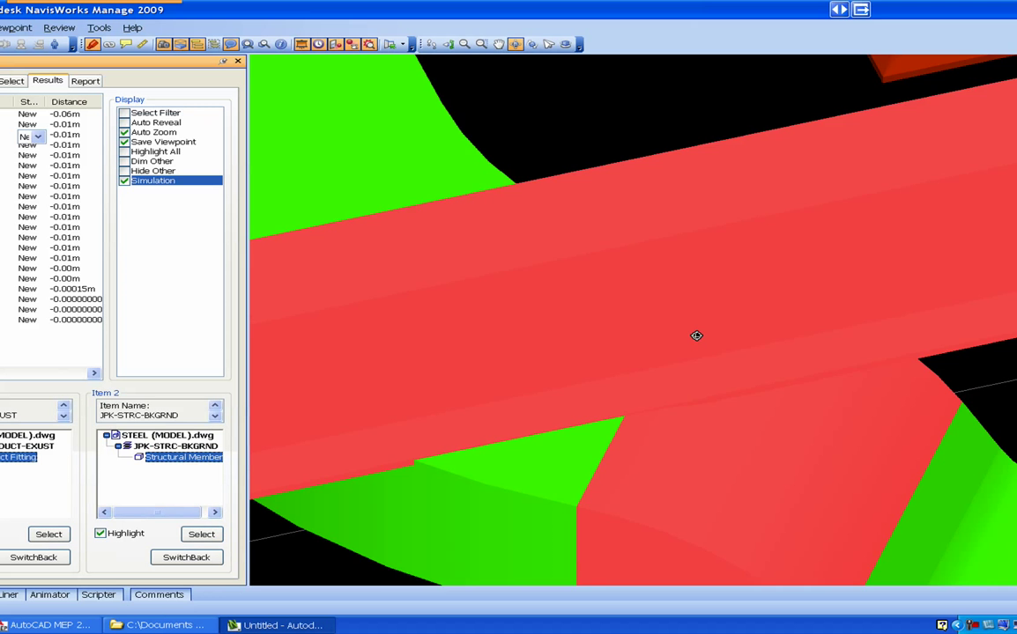
scroll(696, 336, down, 3)
scroll(696, 337, down, 4)
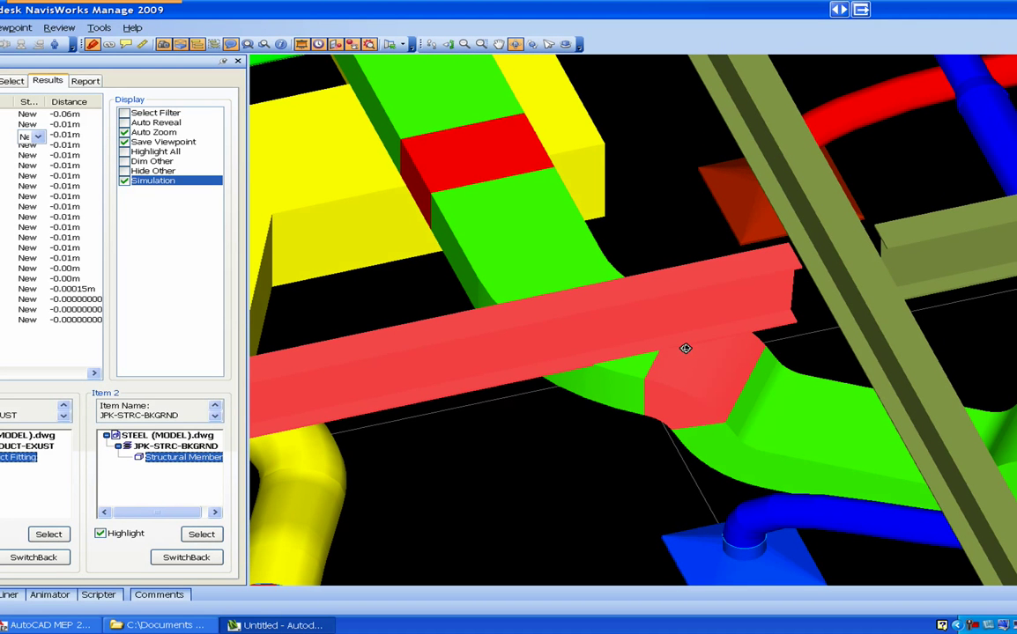
scroll(677, 333, up, 1)
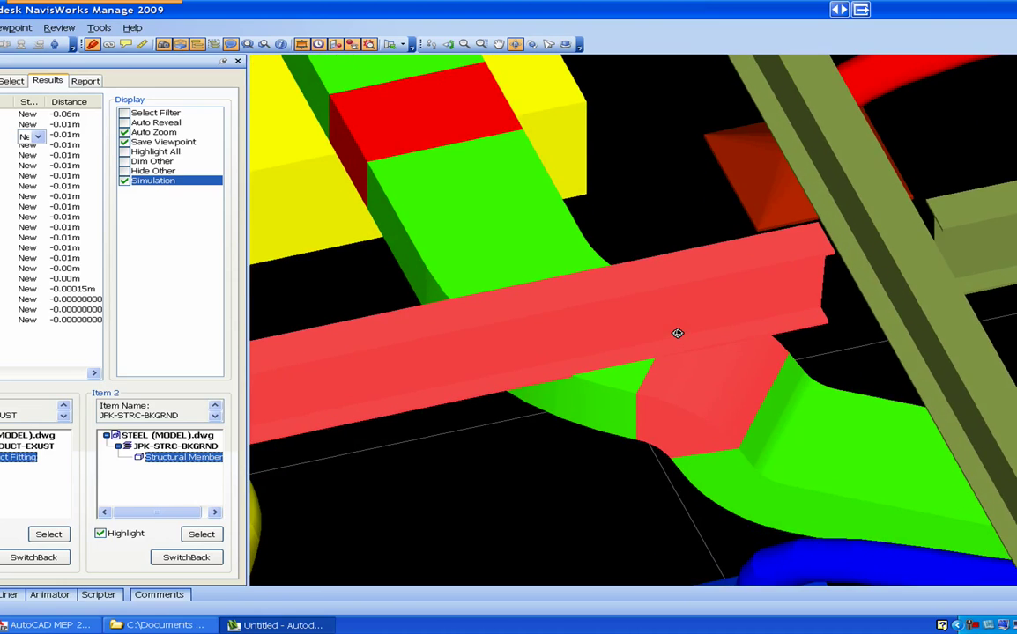
Open a new comment for Clash2, check the available statuses, and accept it with status New and no text
click(3, 125)
right_click(3, 125)
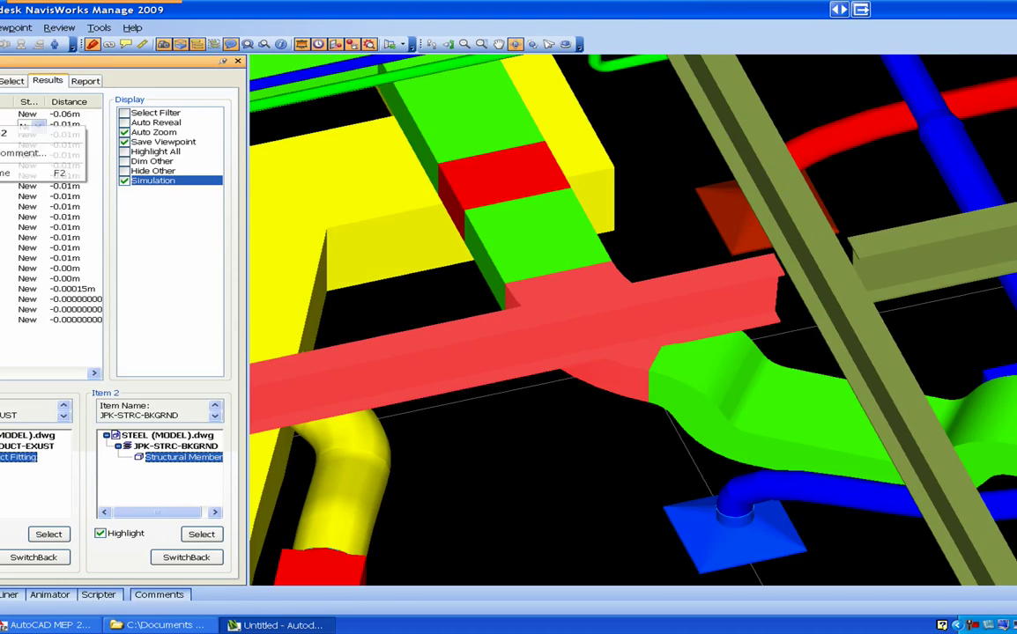
click(0, 147)
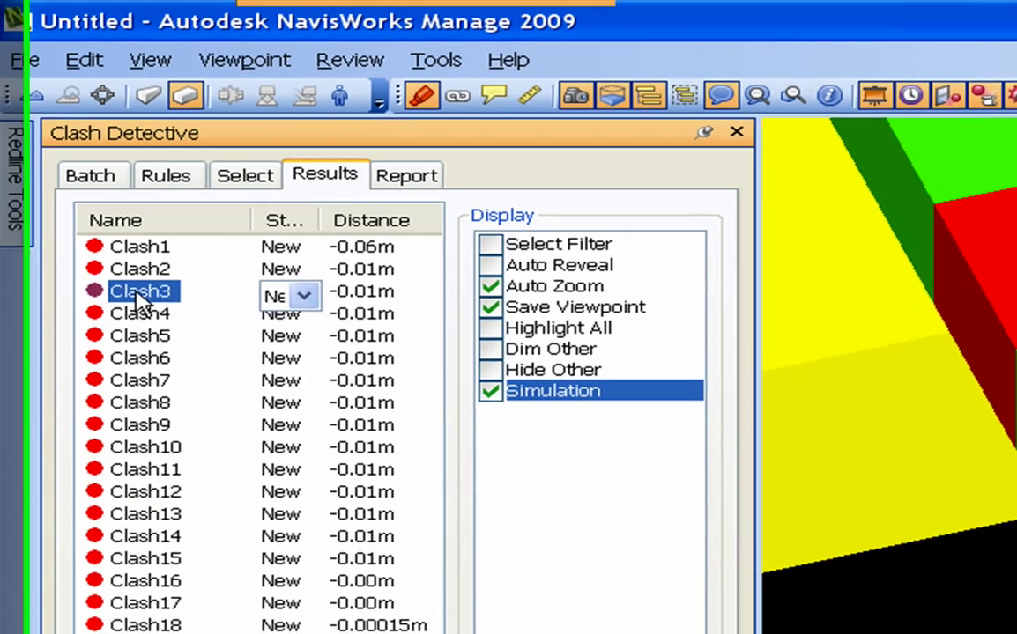
click(139, 272)
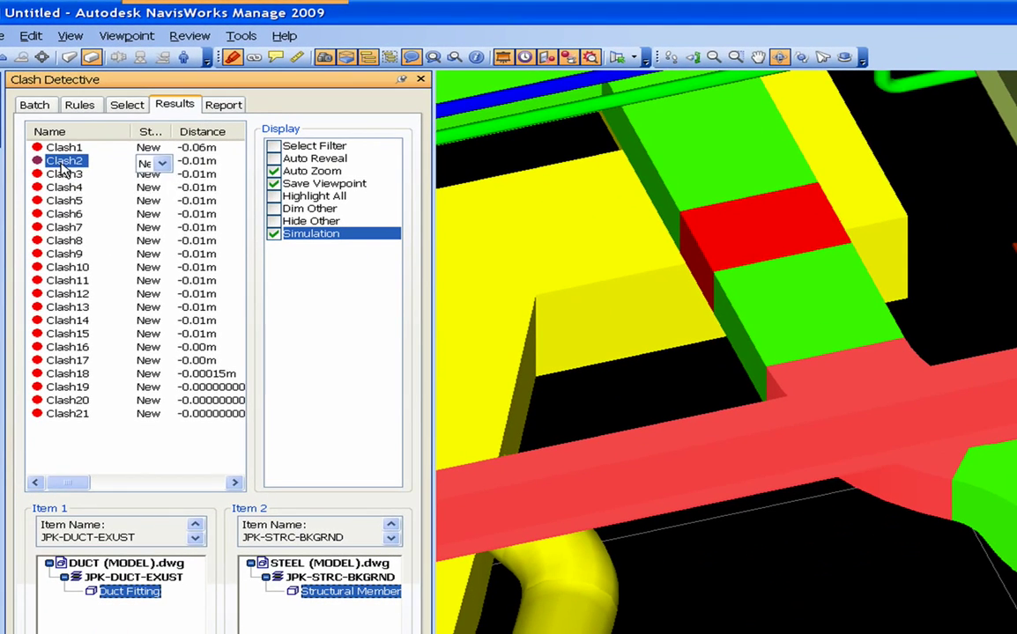
right_click(63, 168)
click(180, 200)
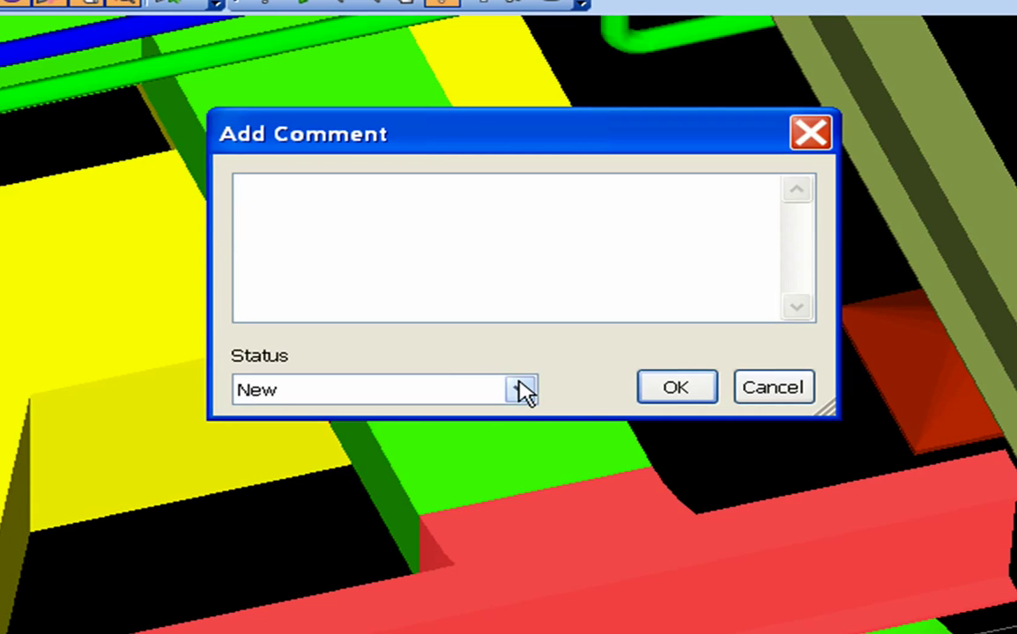
click(520, 382)
click(520, 383)
click(520, 382)
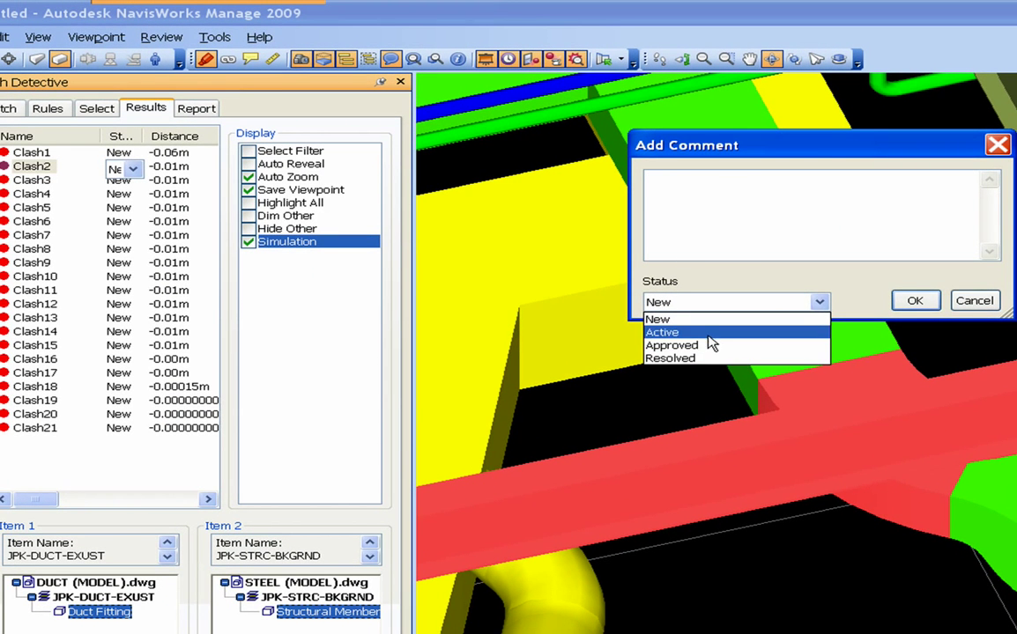
click(704, 319)
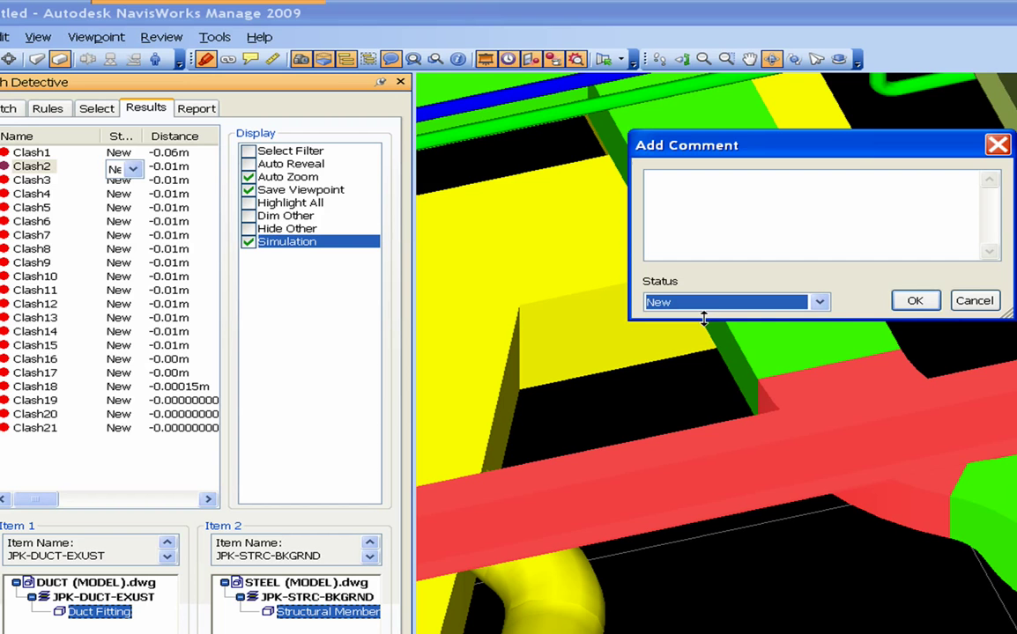
click(915, 301)
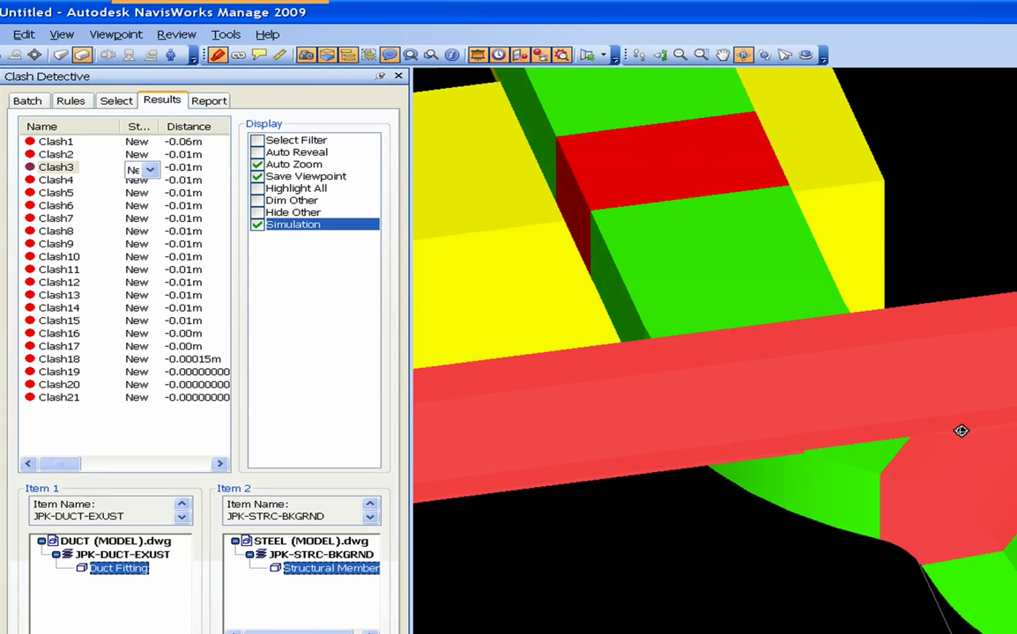
Examine the Clash3 area in the model and step through the results from Clash4 to Clash8, returning to Clash7
drag(962, 431, 886, 458)
scroll(886, 458, up, 1)
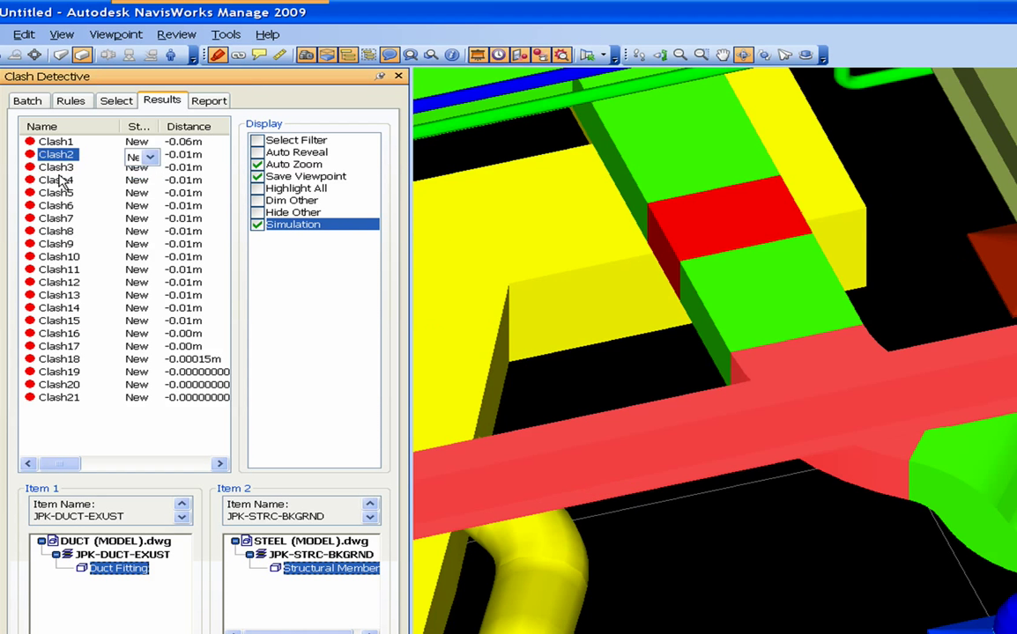
click(58, 181)
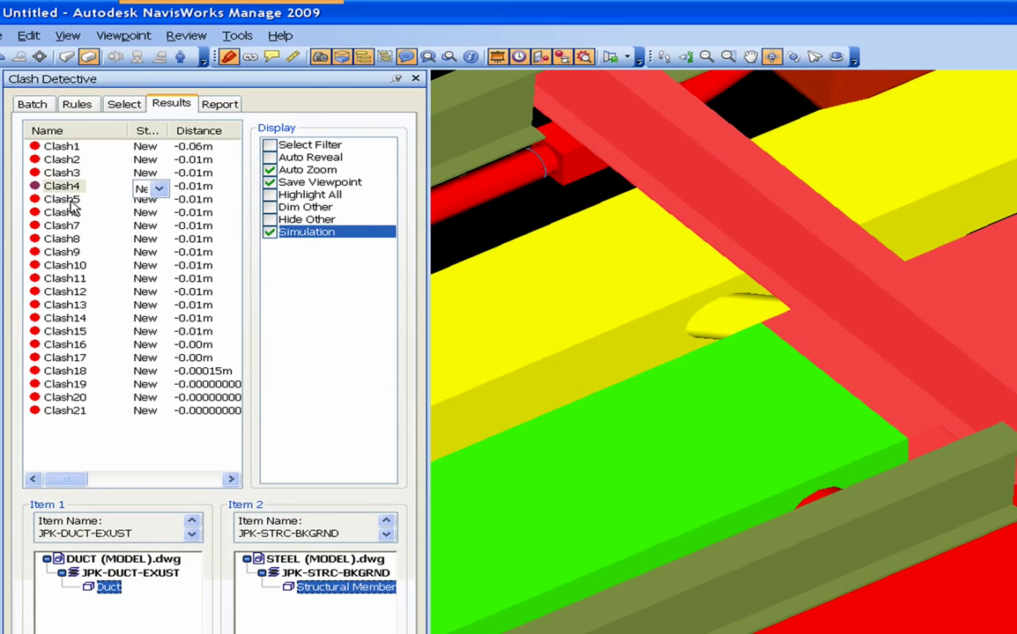
click(64, 200)
click(63, 212)
click(63, 226)
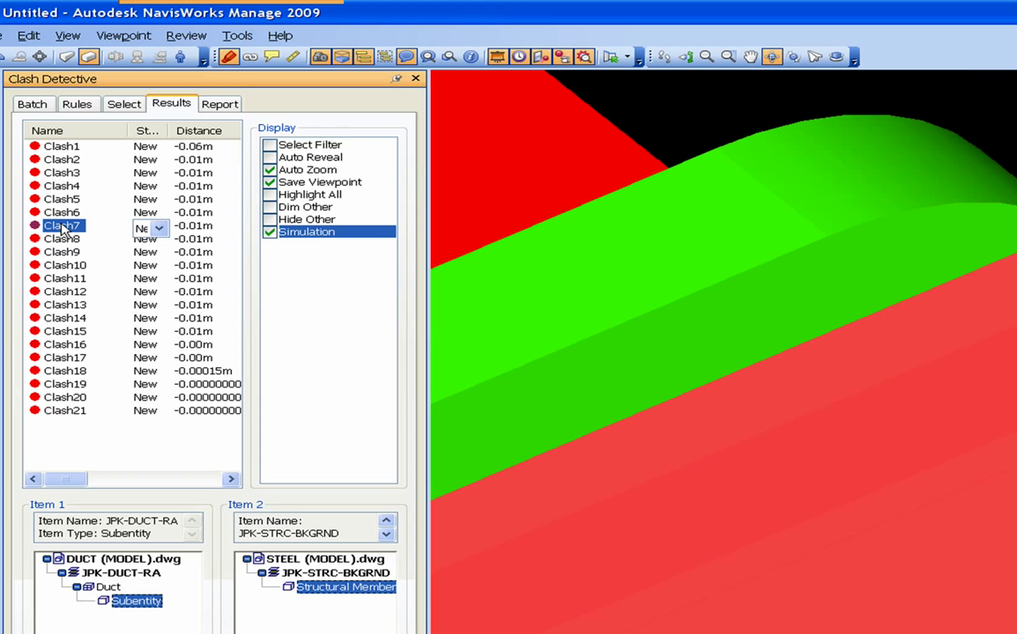
click(64, 239)
click(61, 226)
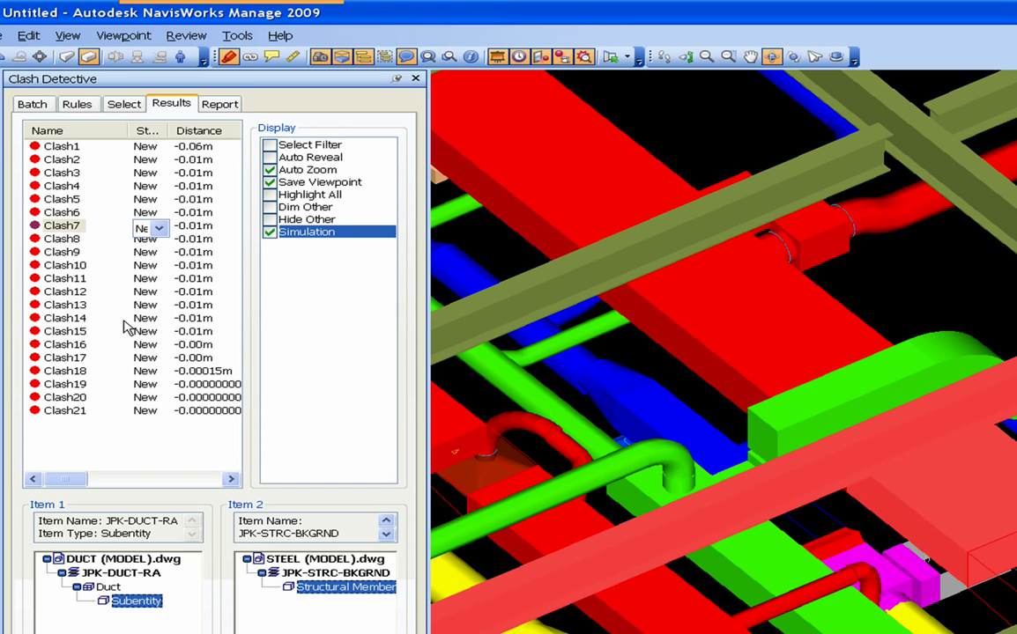
Step through Clash10 and Clash11 to Clash12 and display it with all other items dimmed and the whole intersection in view
click(68, 266)
click(68, 278)
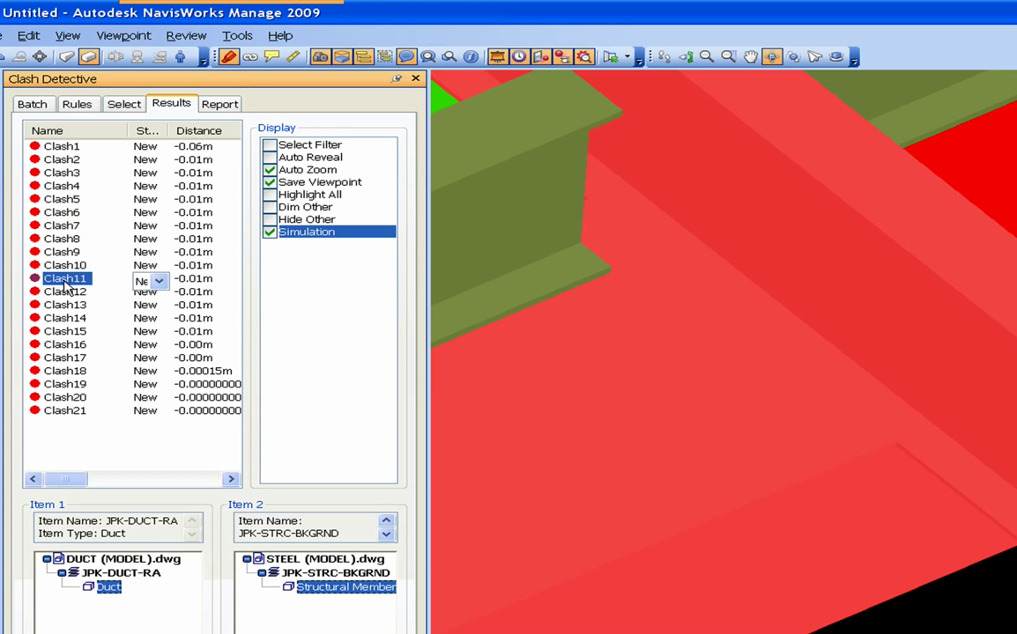
click(66, 292)
scroll(888, 340, down, 3)
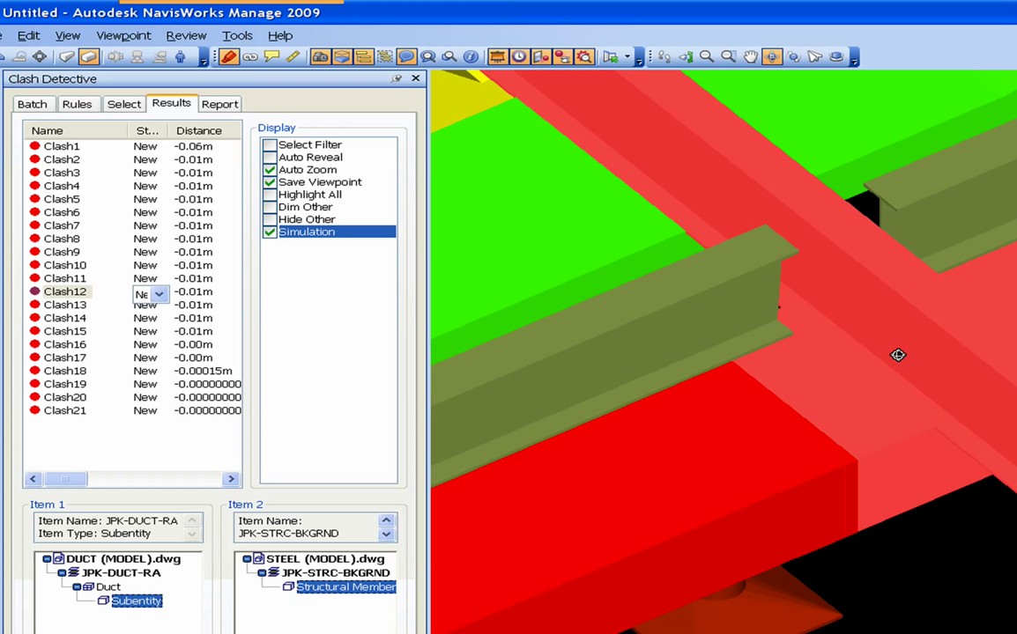
click(269, 207)
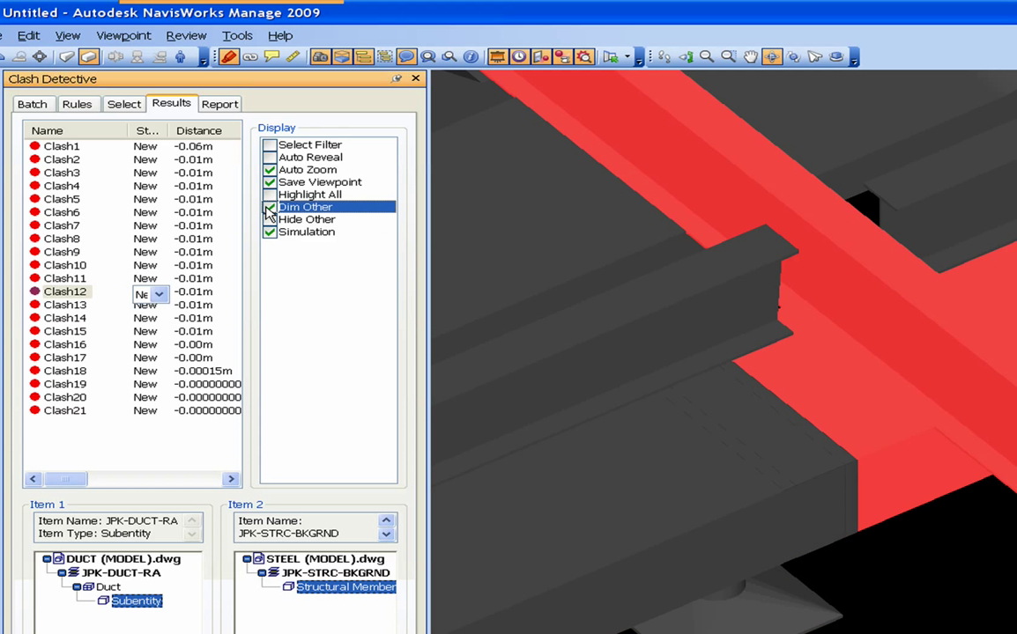
mouse_move(907, 300)
mouse_down()
mouse_move(892, 313)
mouse_move(912, 315)
mouse_up()
scroll(912, 316, down, 1)
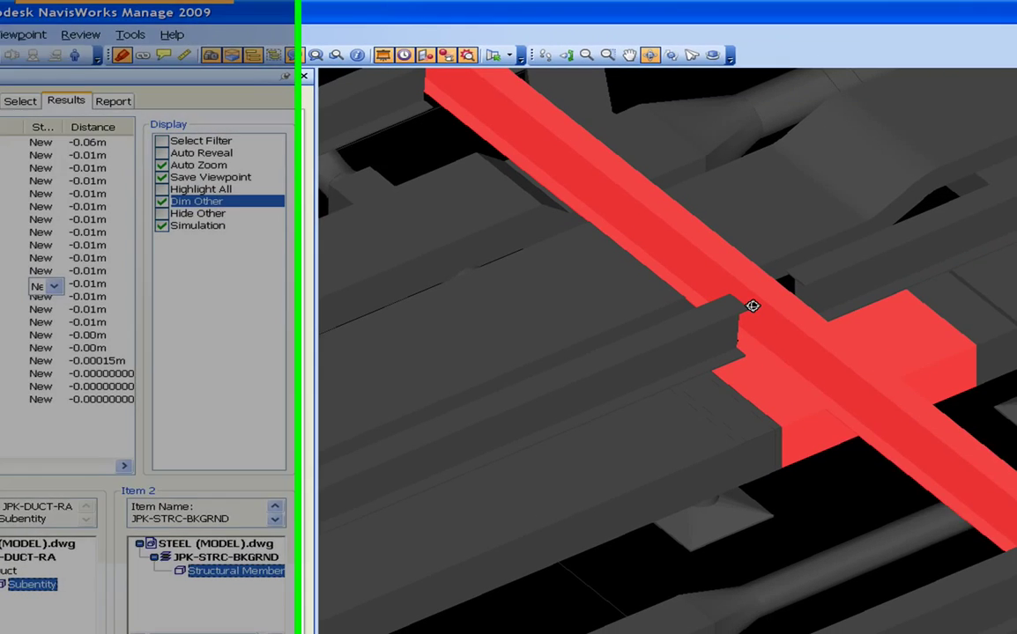
scroll(455, 287, up, 2)
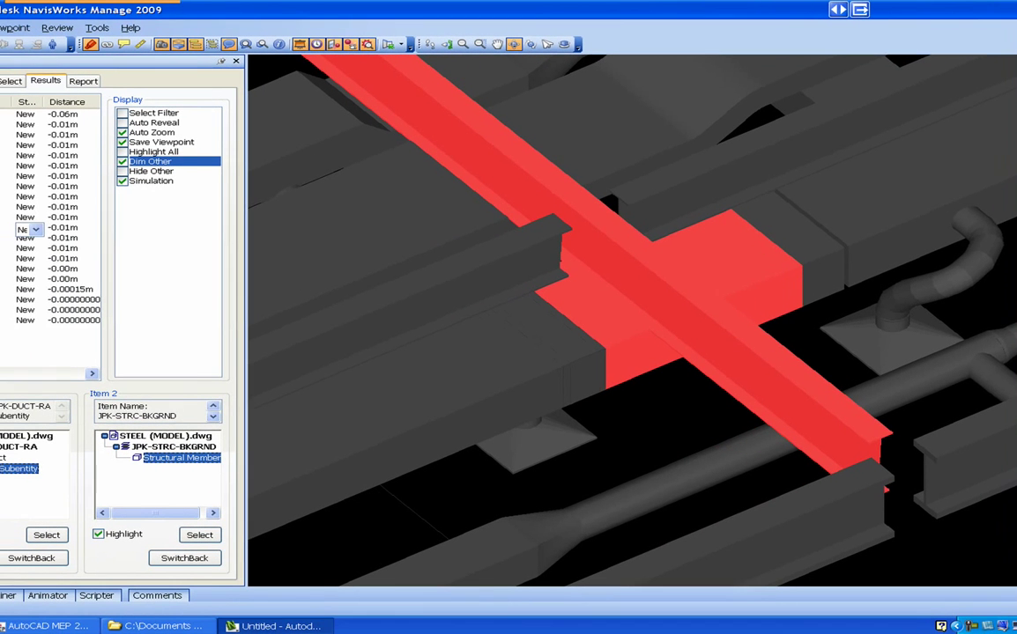
Save the dimmed view of Clash12 as a viewpoint
mouse_move(1006, 168)
right_click(1001, 119)
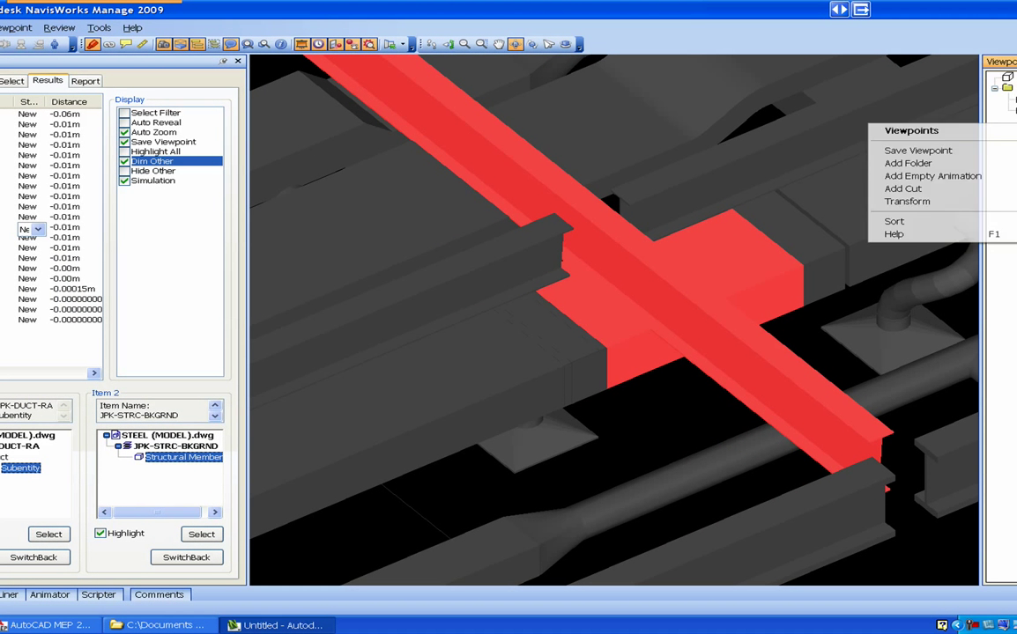
click(881, 150)
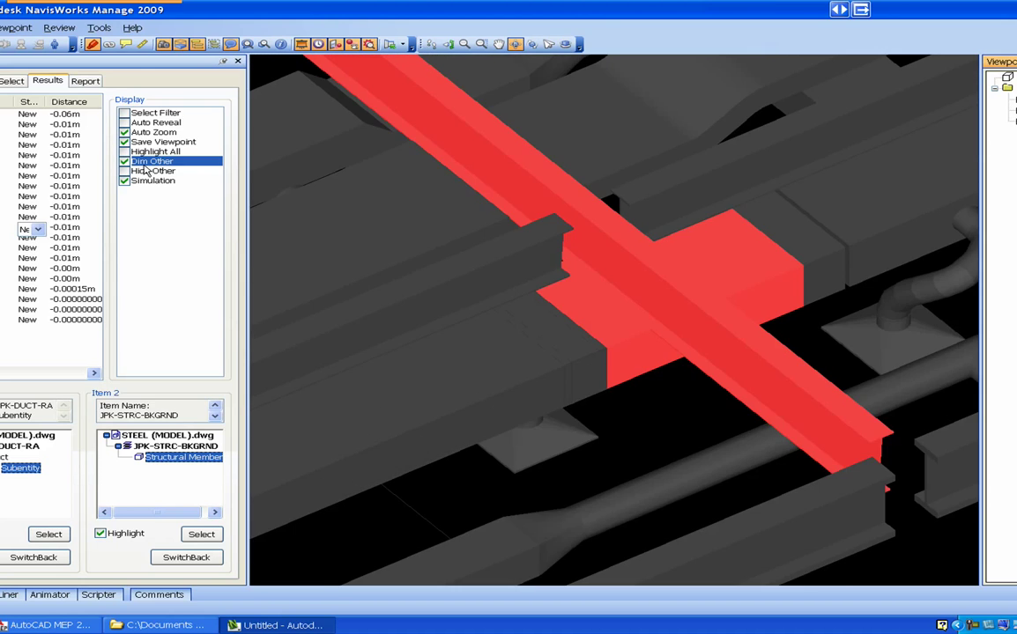
Turn off dimming of the other items and briefly try hiding them for Clash12
click(125, 162)
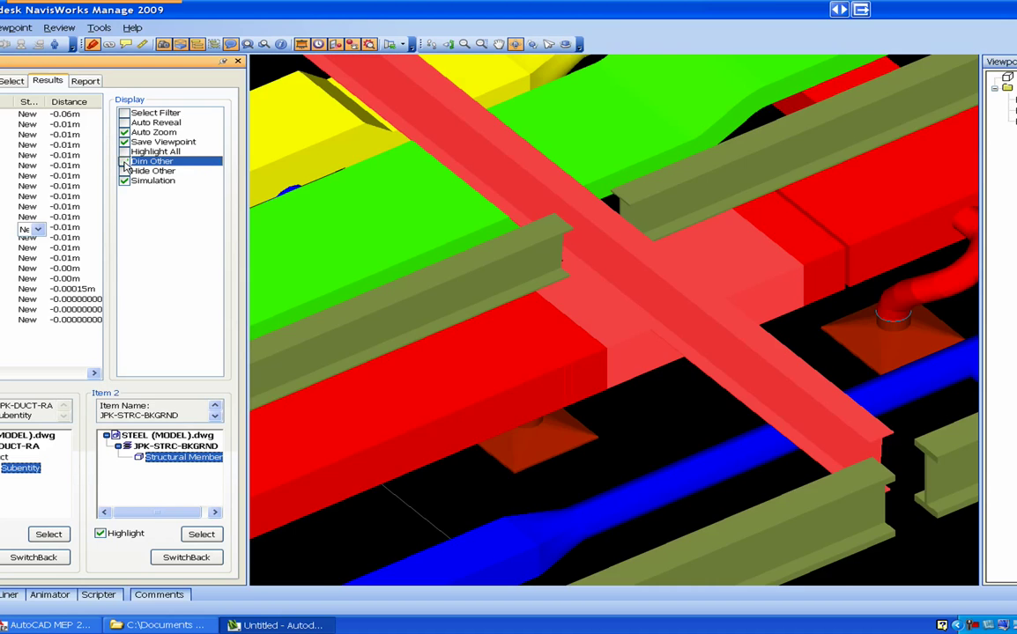
click(124, 171)
click(124, 171)
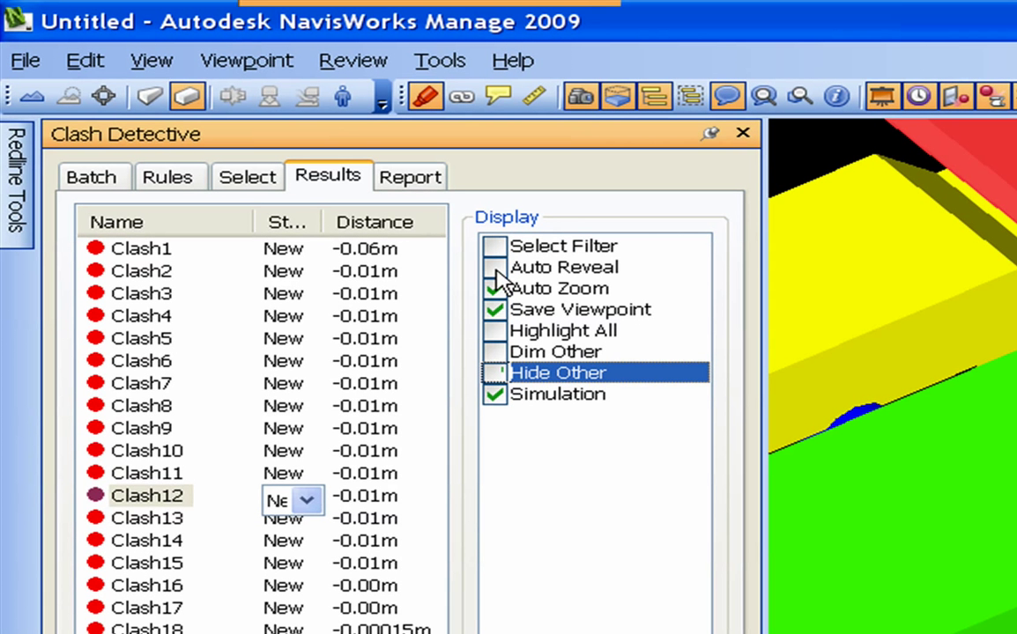
Try the Auto Reveal, Highlight All, Dim Other and Hide Other display options and switch each one back off
click(495, 268)
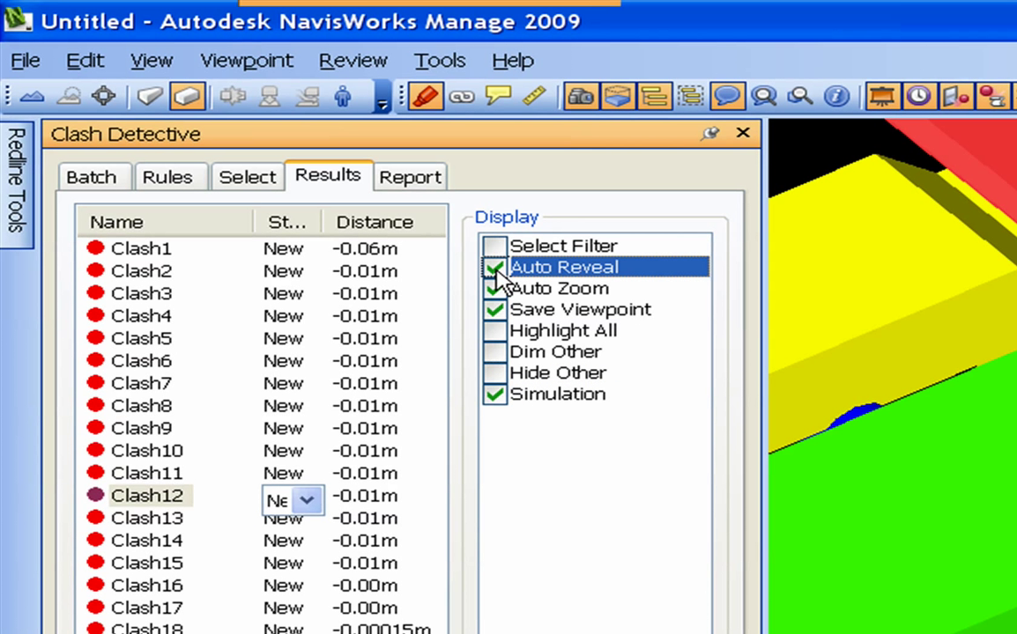
click(495, 331)
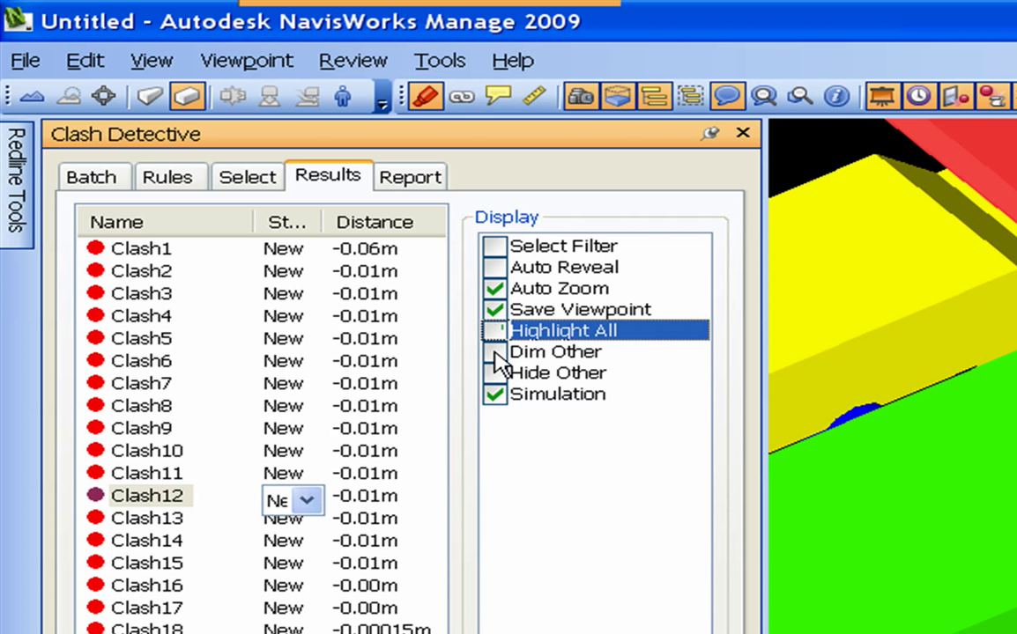
click(495, 355)
click(495, 355)
click(496, 373)
click(497, 374)
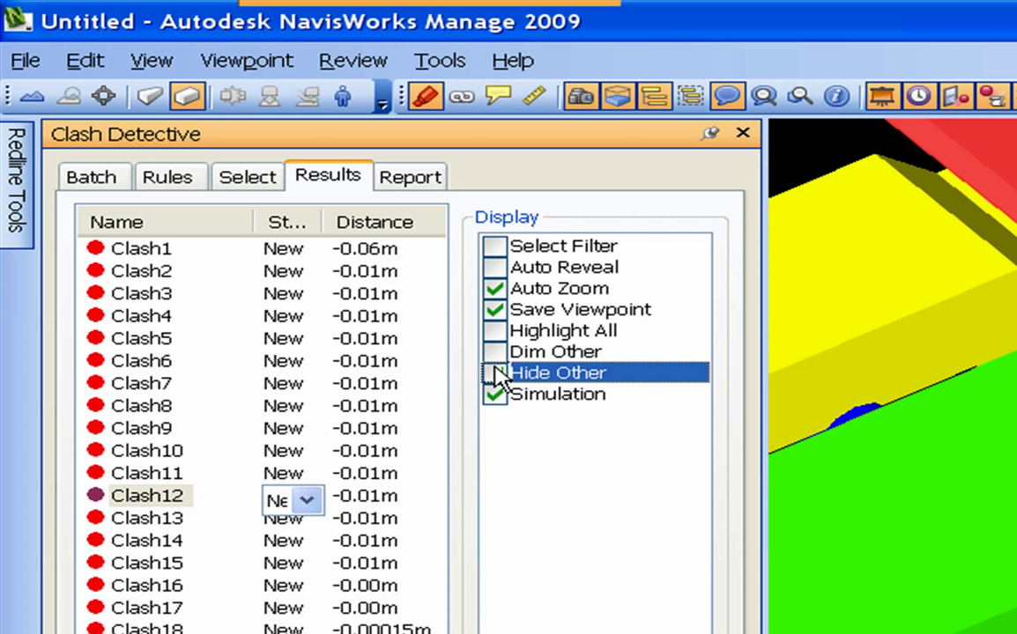
click(495, 355)
click(495, 374)
click(496, 355)
click(496, 373)
Turn off the Simulation display option and step through the results from Clash13 to Clash16
click(496, 395)
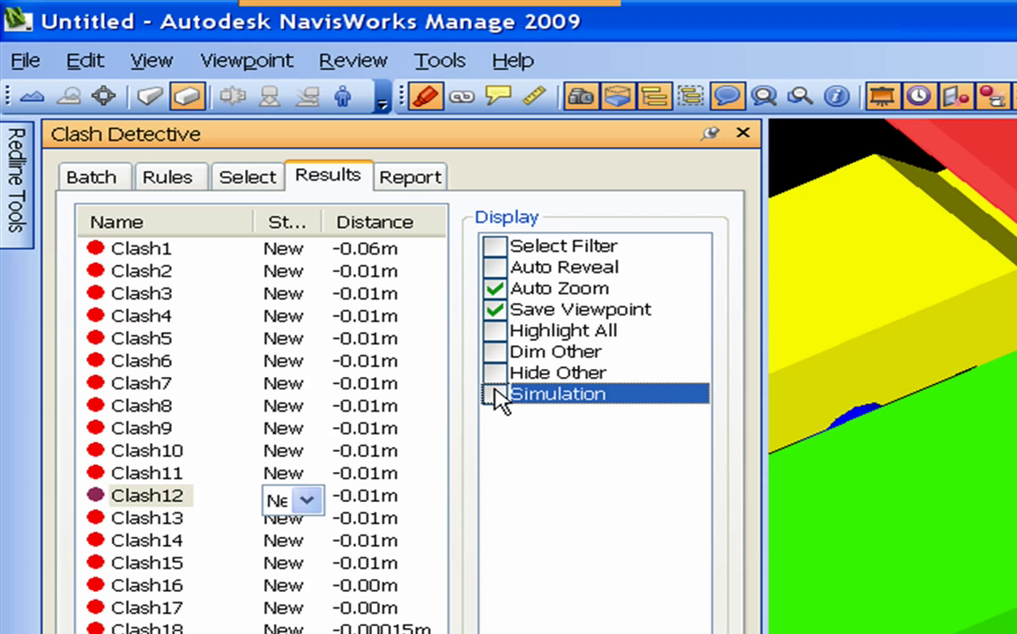
click(162, 527)
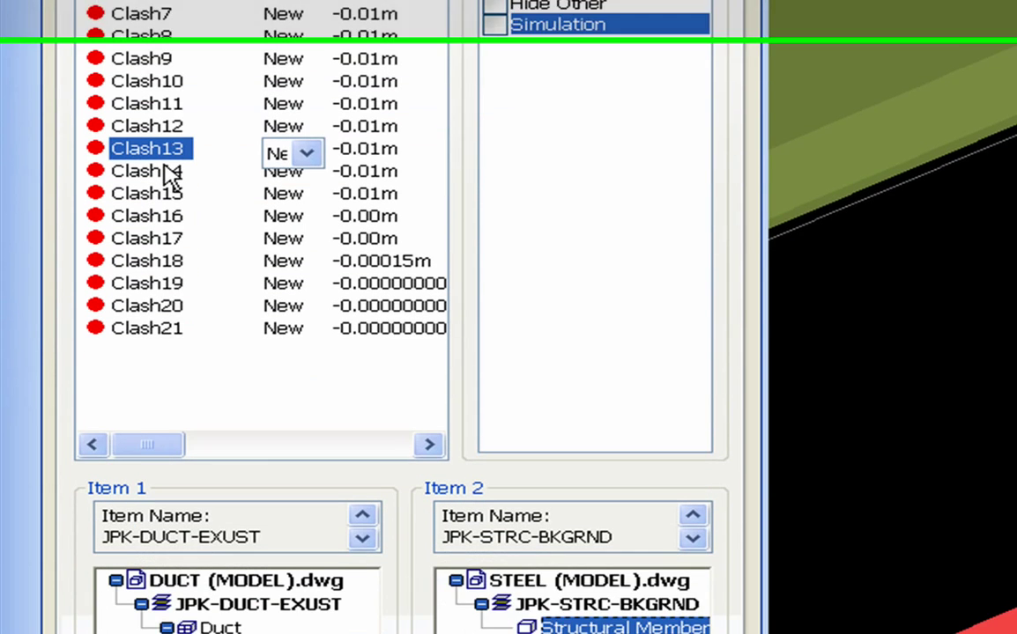
click(168, 540)
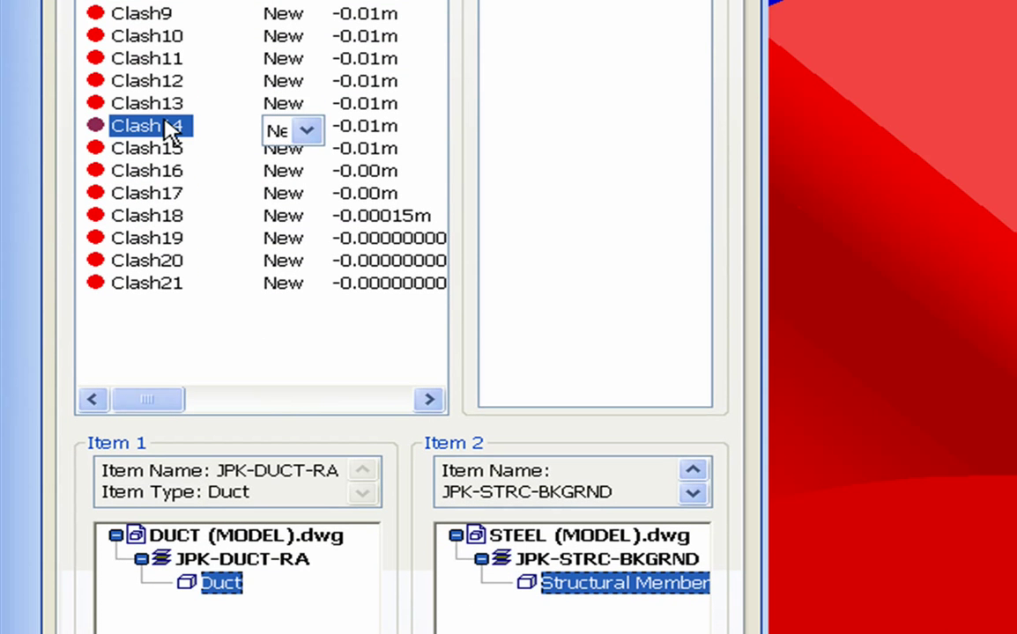
click(173, 150)
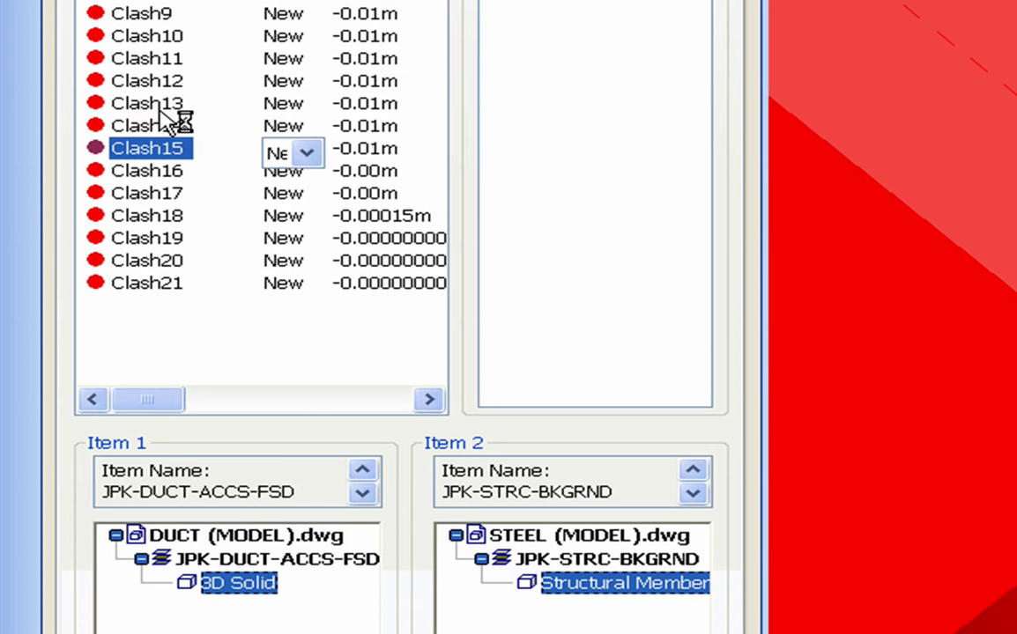
click(143, 171)
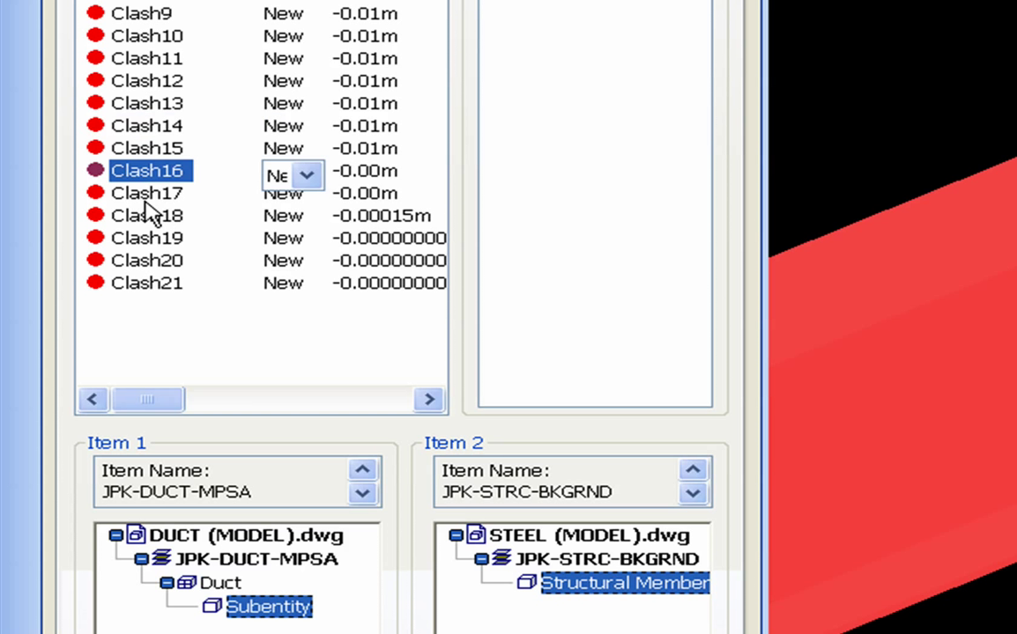
Examine the remaining clash results from Clash18 to Clash21, and revisit those between Clash13 and Clash18, finishing on Clash15
click(141, 215)
key(Down)
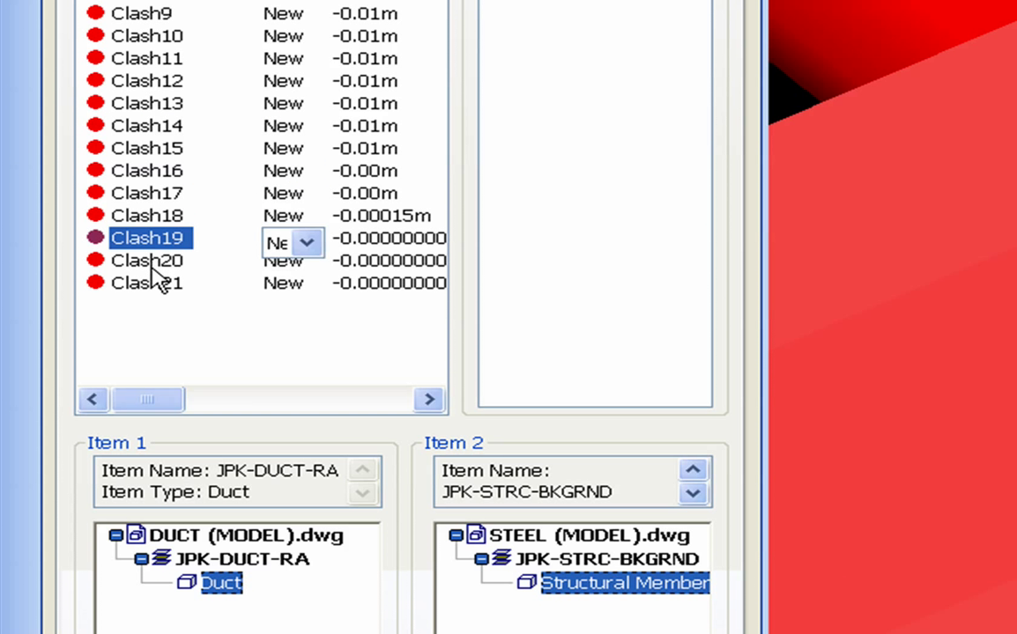
click(152, 268)
click(155, 283)
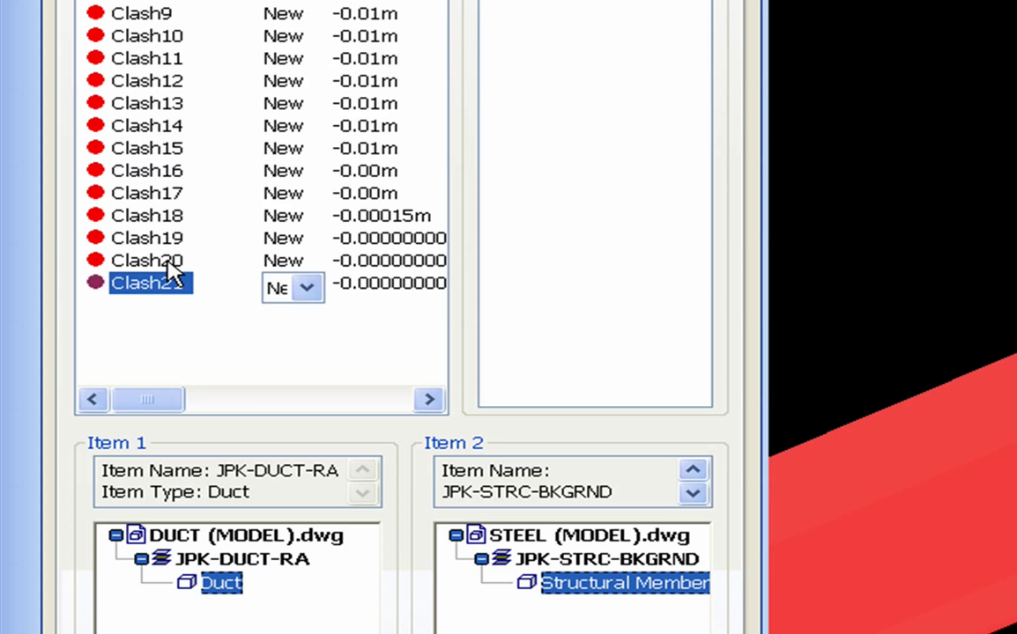
click(149, 262)
click(146, 216)
click(141, 103)
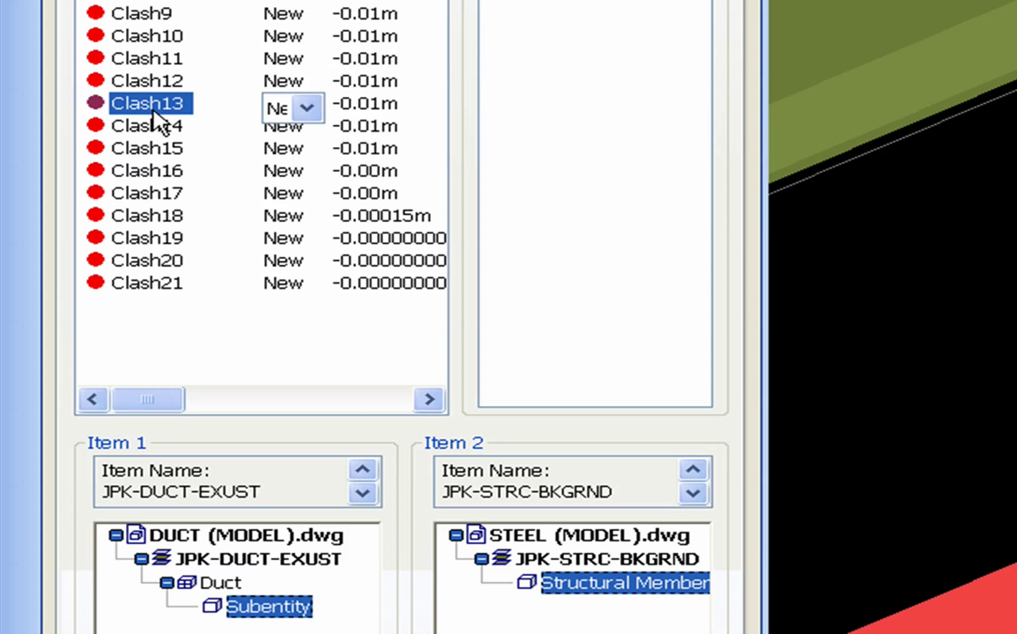
click(139, 170)
click(148, 216)
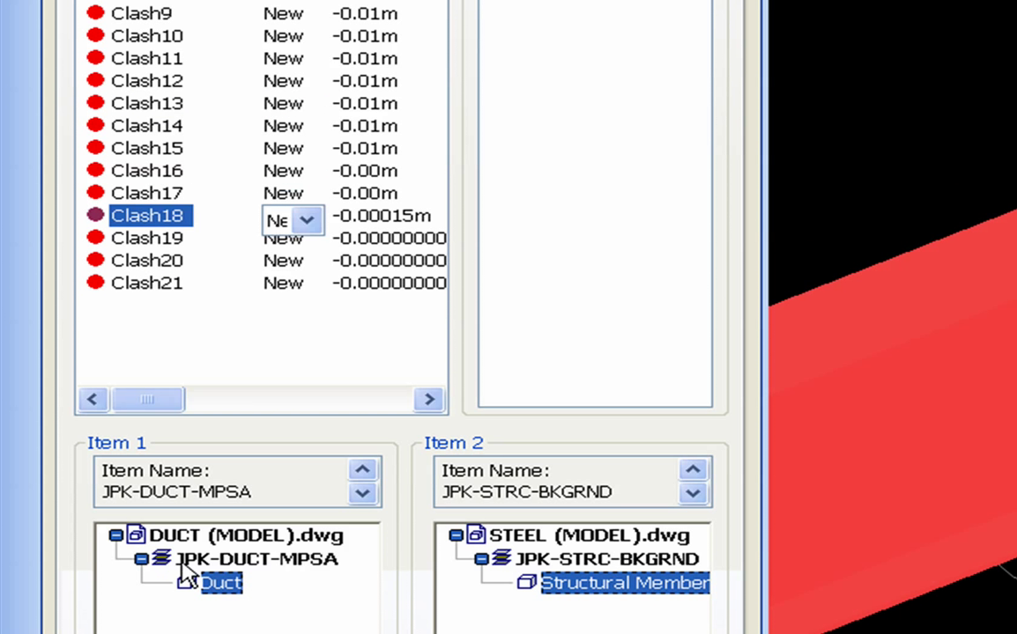
click(149, 194)
click(144, 147)
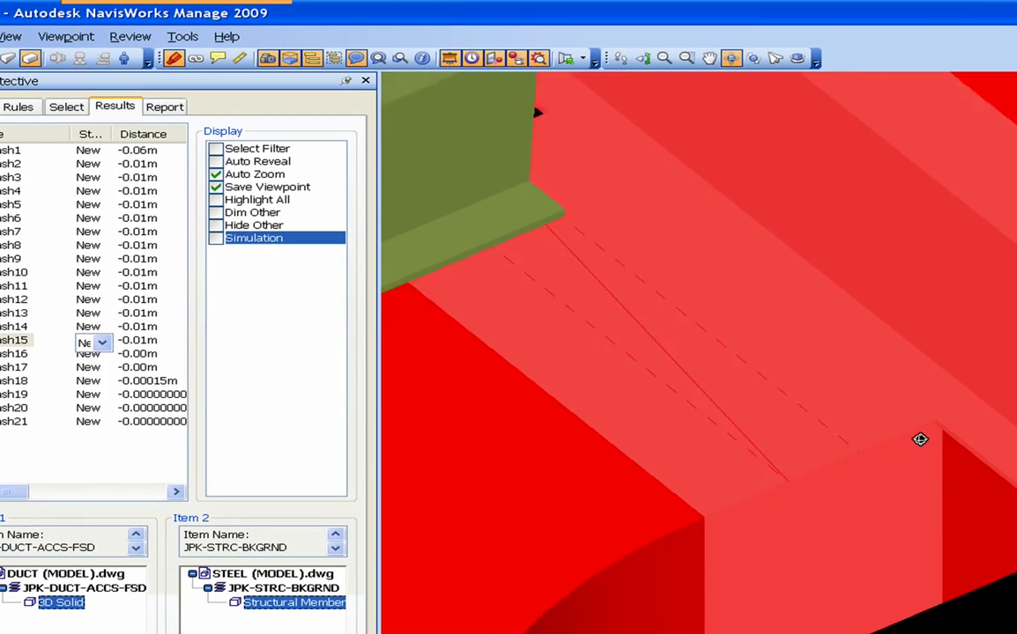
Examine Clash15 from a wider view and several angles, including its JPK-DUCT-ACCS-FSD solid, and check the saved viewpoints
scroll(920, 439, down, 5)
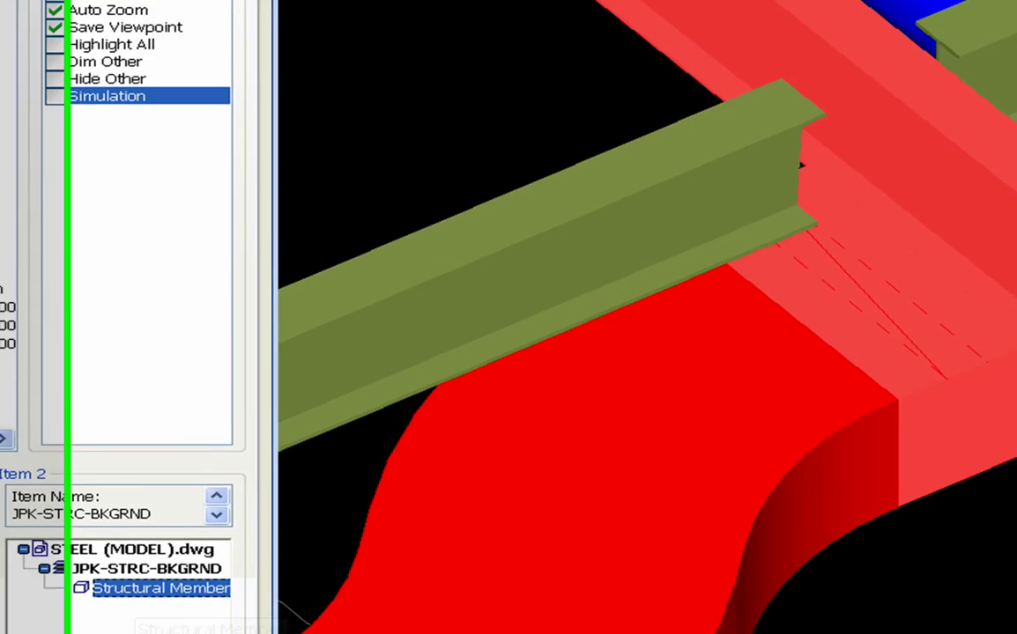
drag(842, 244, 994, 547)
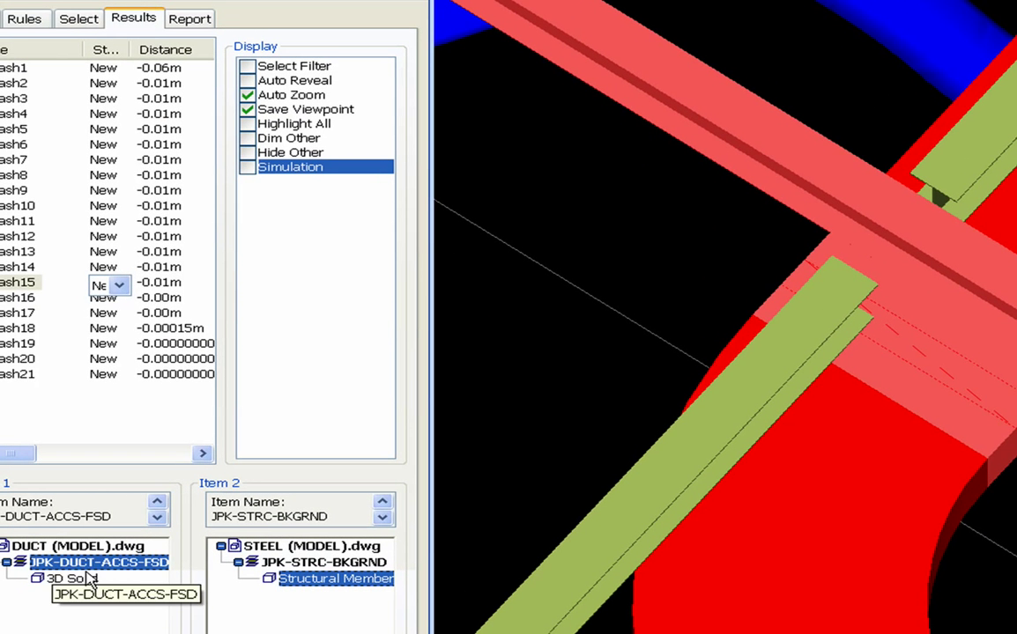
click(72, 579)
drag(818, 574, 940, 329)
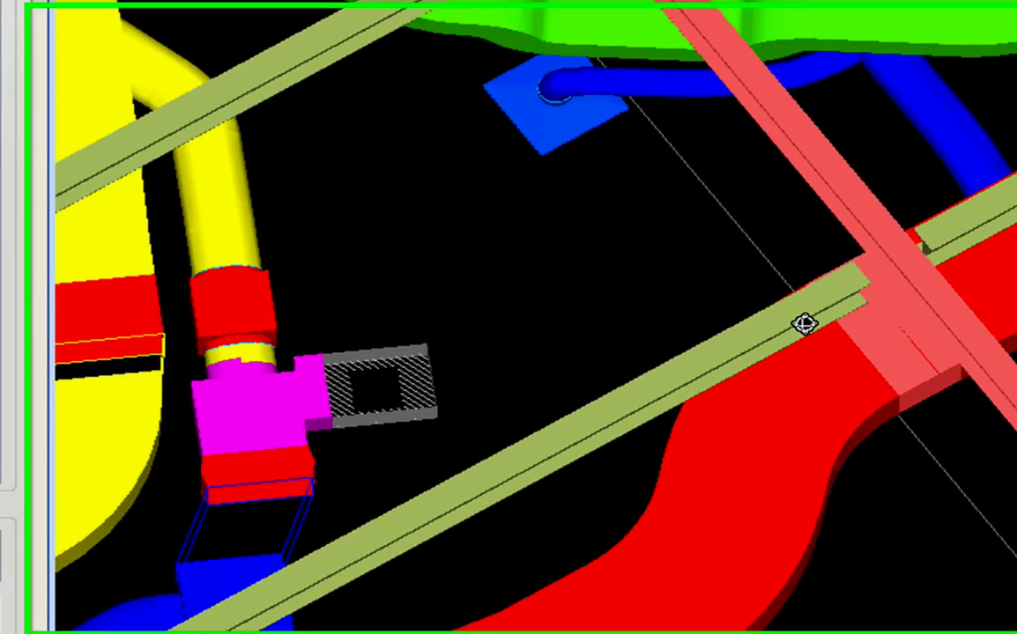
drag(804, 325, 908, 453)
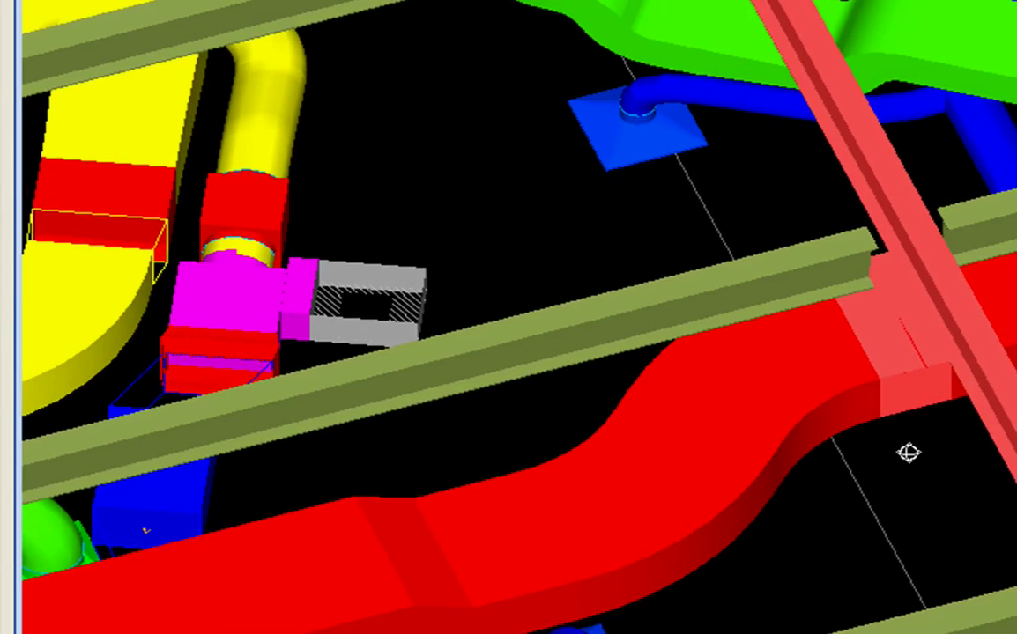
drag(964, 392, 807, 452)
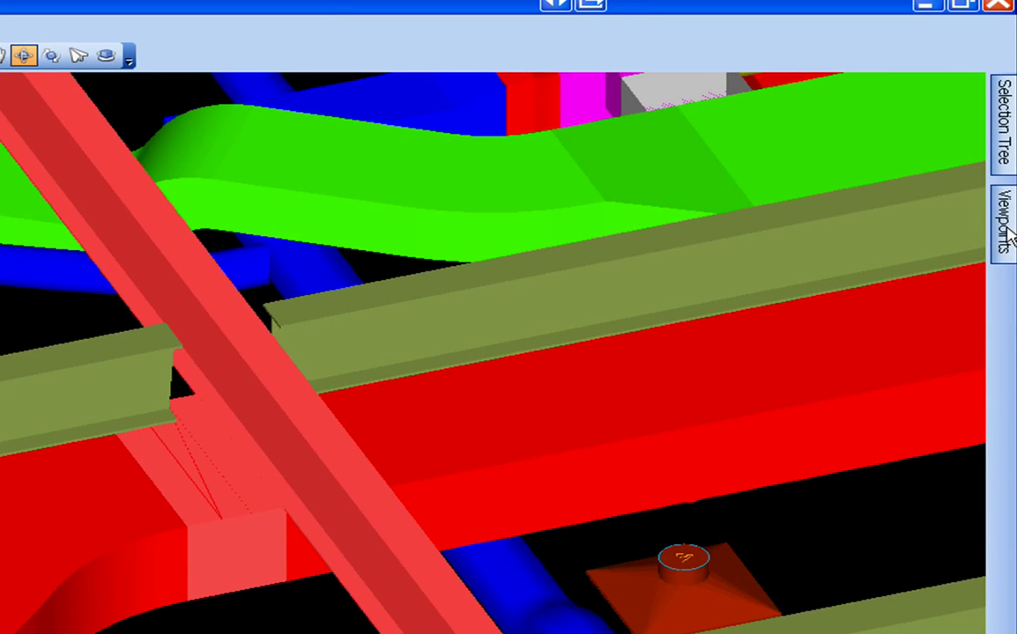
click(1004, 220)
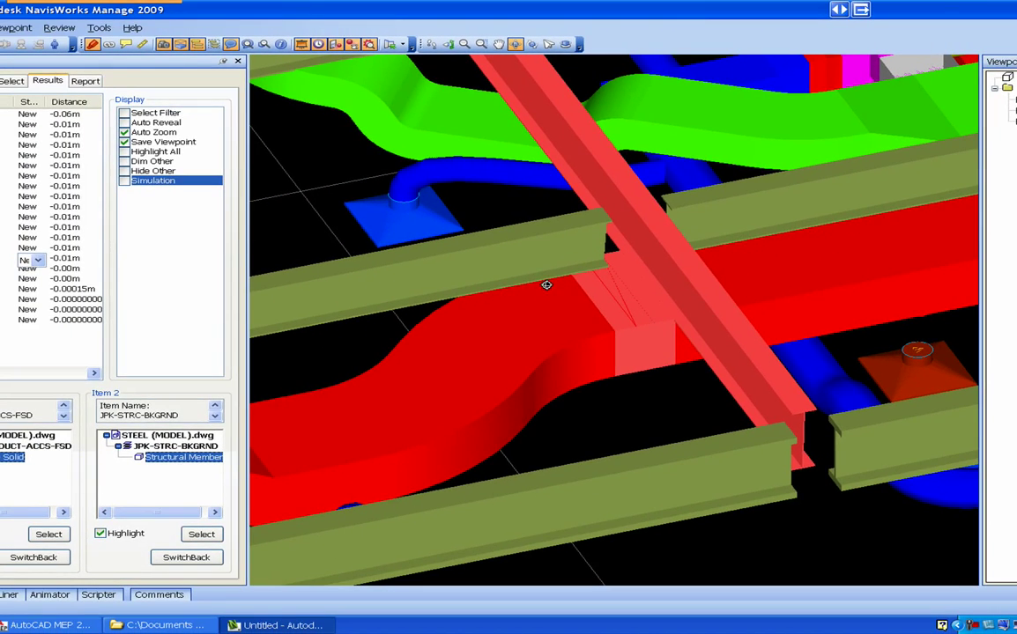
Review the model views of Clash16 and of the results from Clash18 to Clash20
click(40, 359)
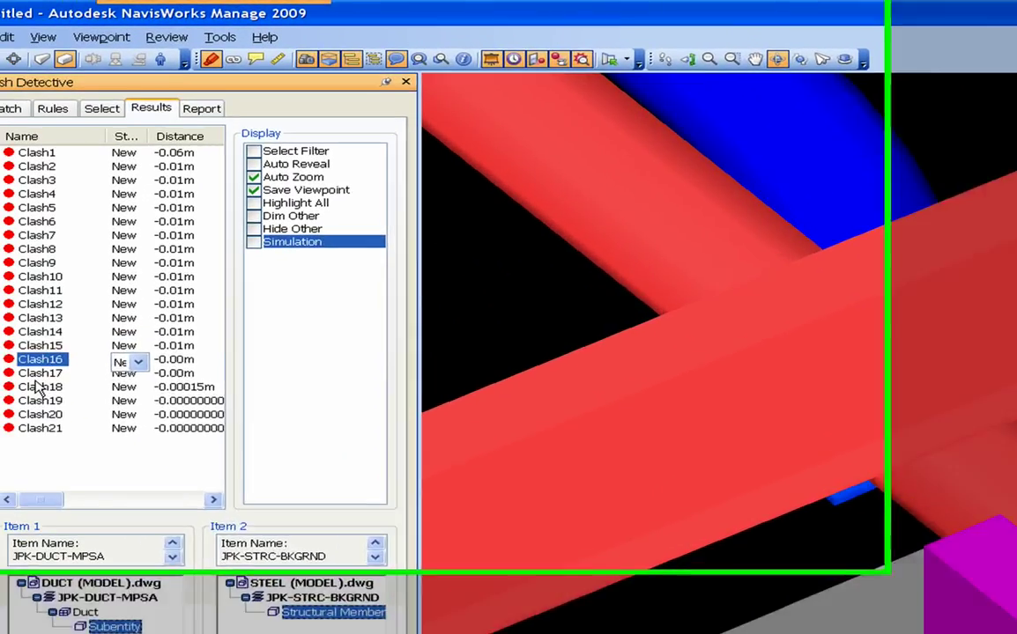
click(39, 387)
click(76, 449)
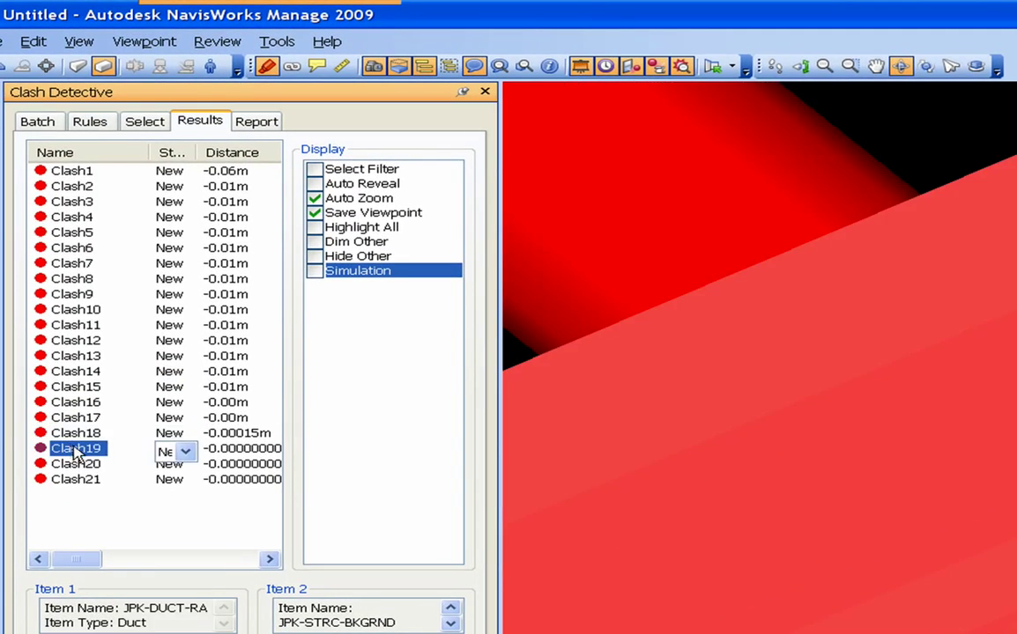
click(87, 466)
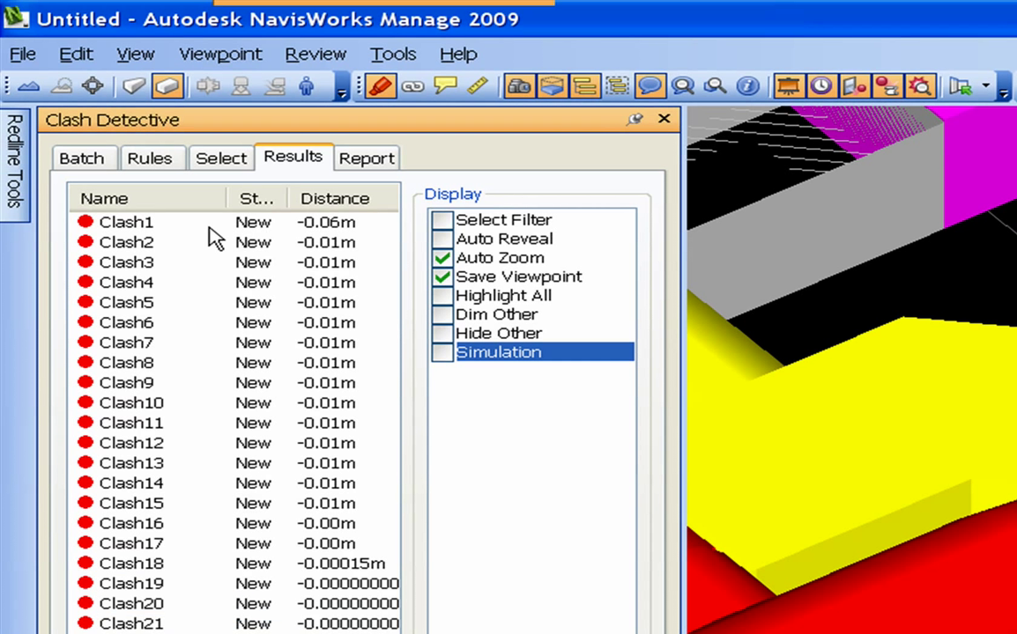
click(134, 221)
click(273, 226)
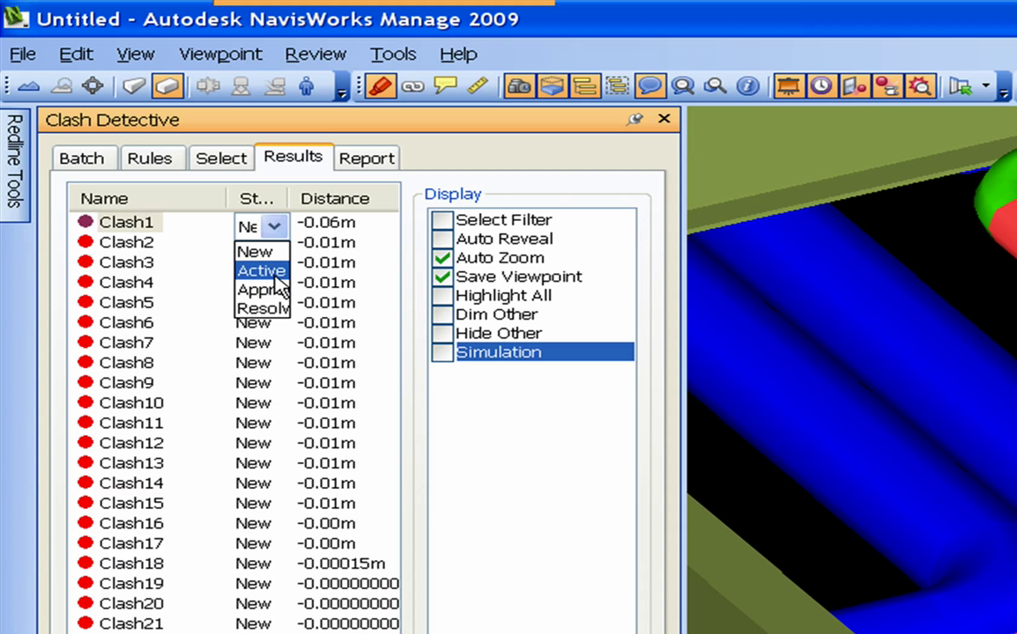
click(148, 304)
click(148, 304)
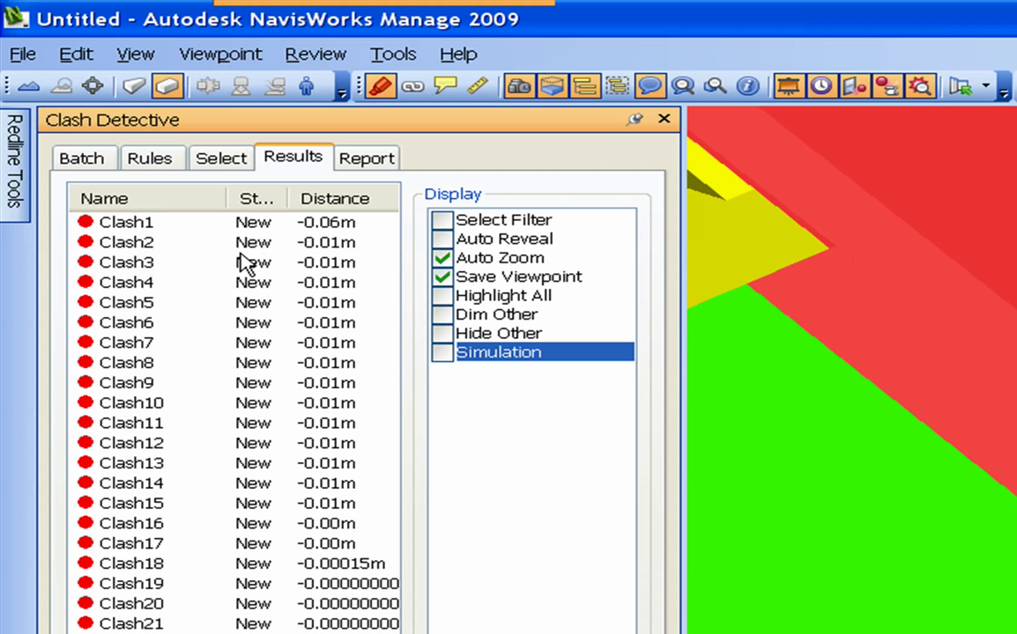
click(136, 226)
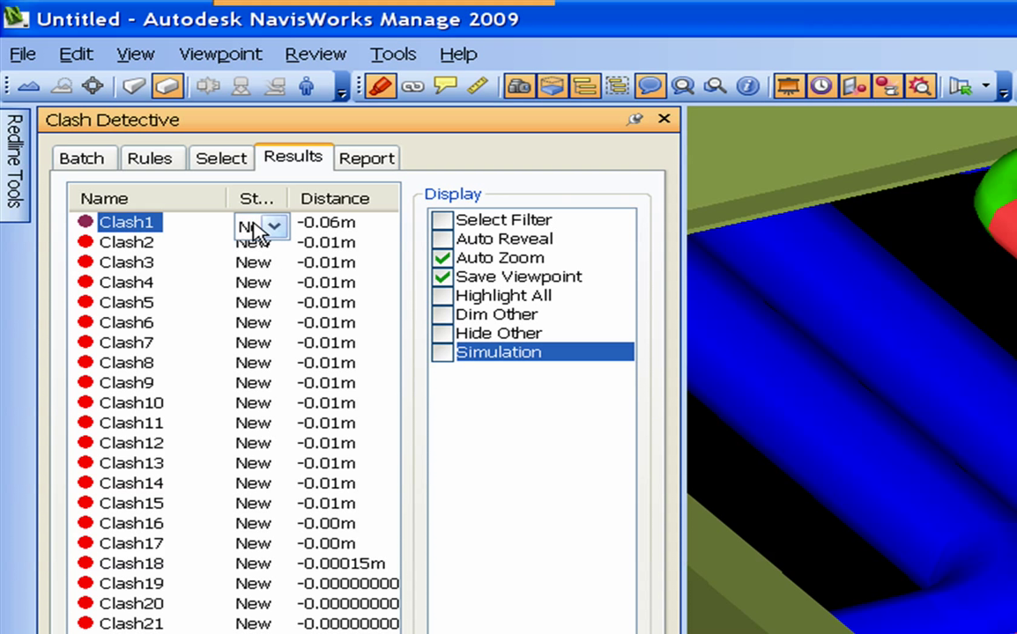
Set the status of Clash11 to Active
click(136, 424)
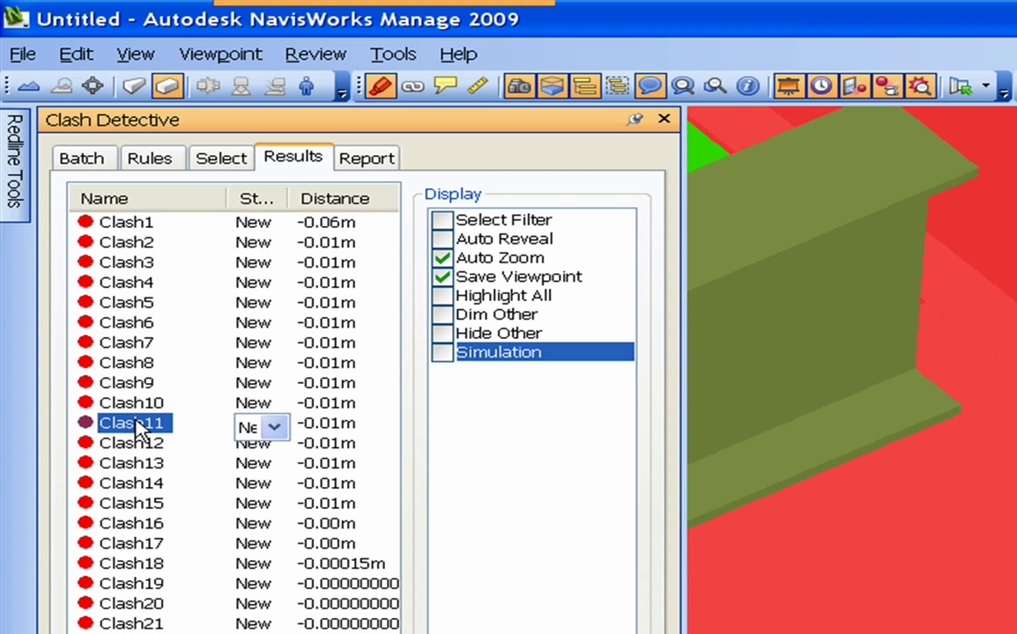
click(274, 428)
click(264, 473)
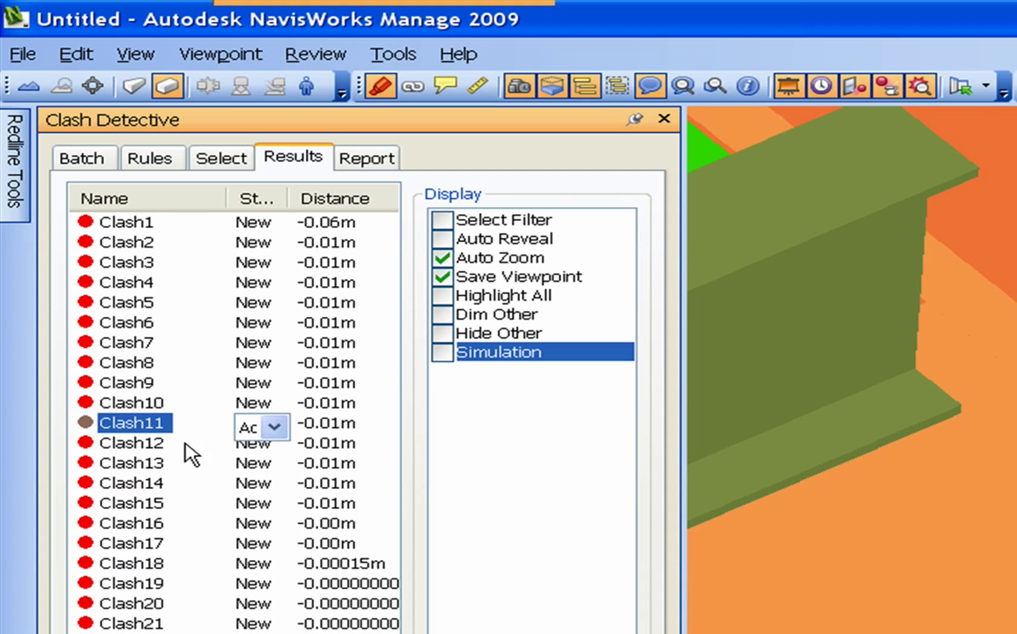
Set the status of both Clash12 and Clash14 to Approved
click(185, 445)
click(274, 447)
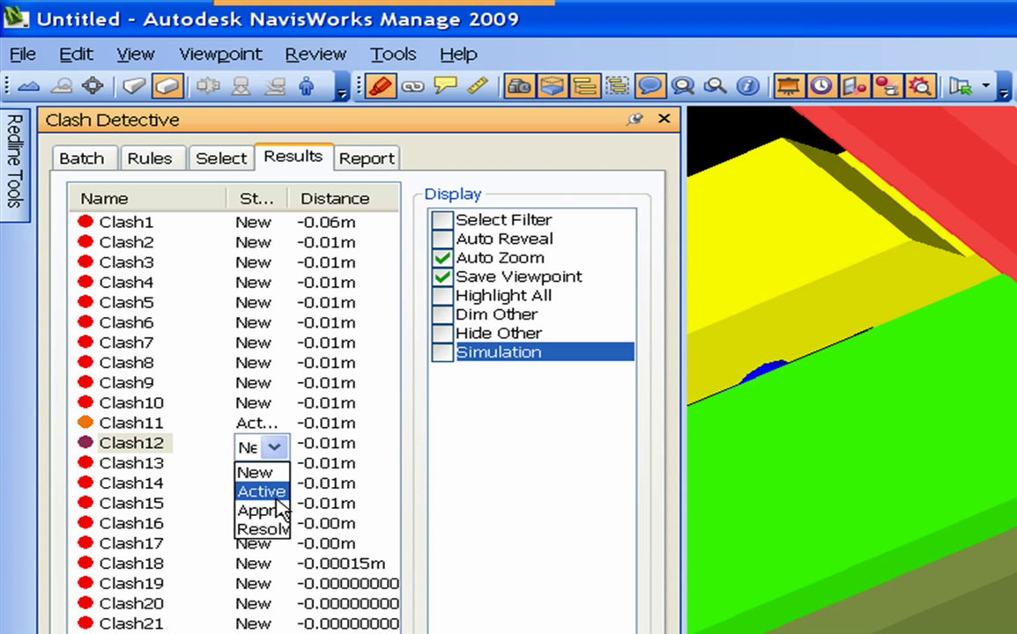
click(267, 511)
click(150, 483)
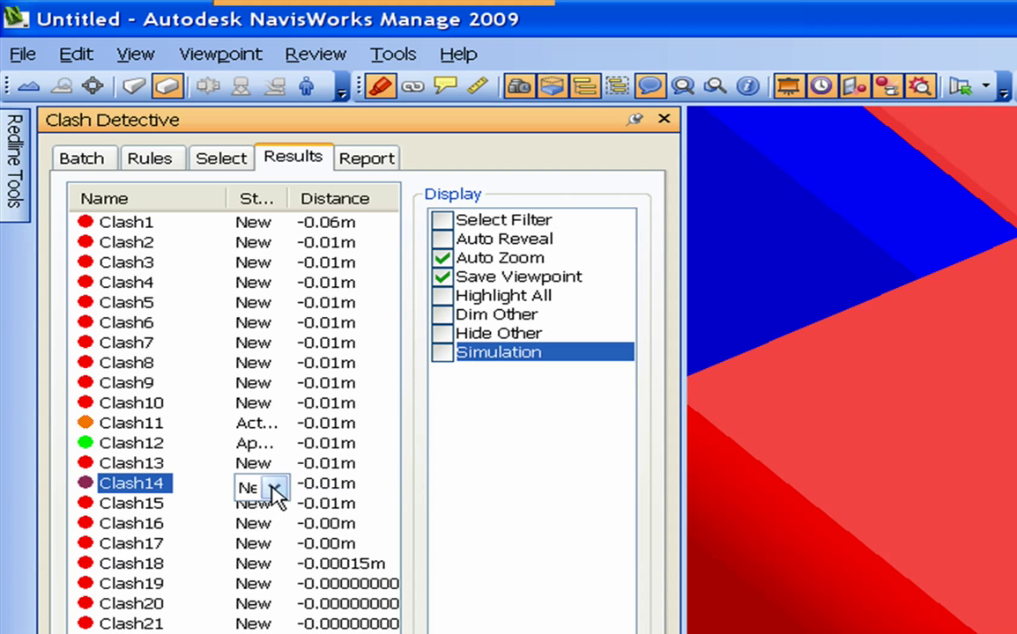
click(274, 486)
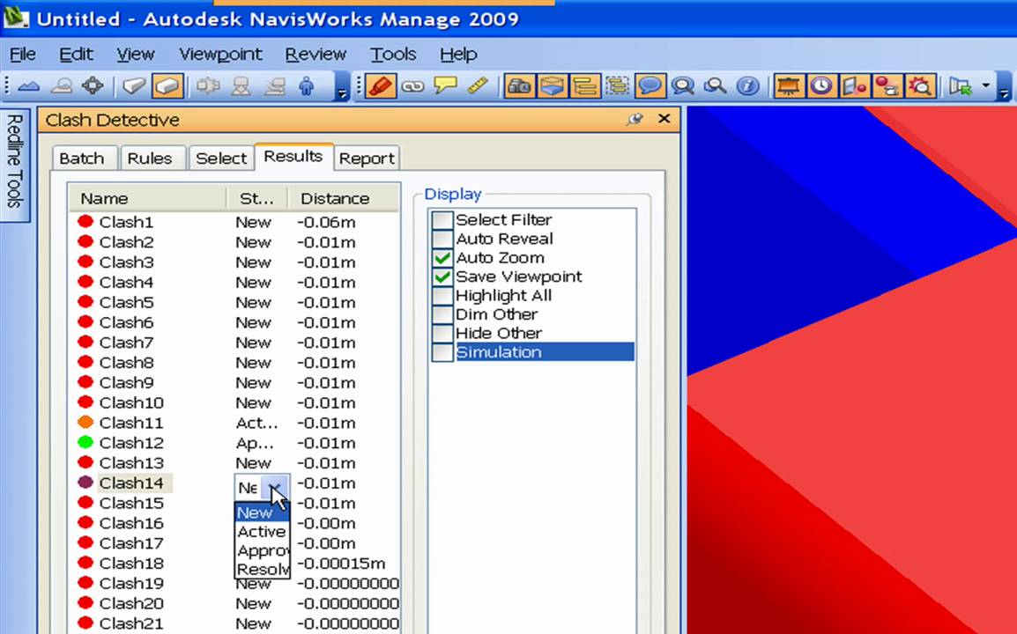
click(265, 551)
Set the status of Clash16 to Resolved
click(148, 525)
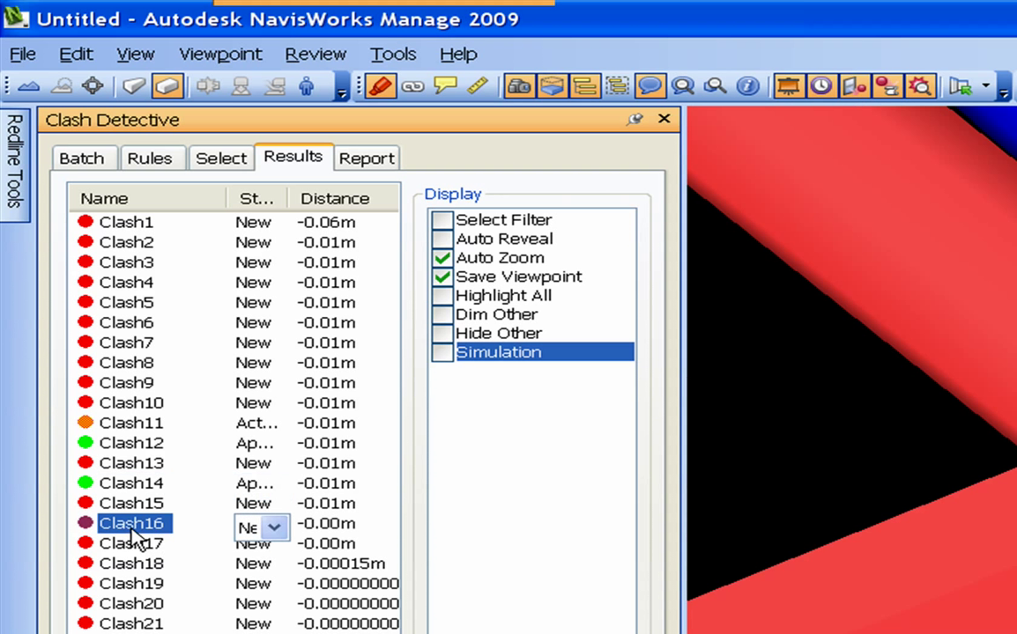
click(273, 525)
click(261, 608)
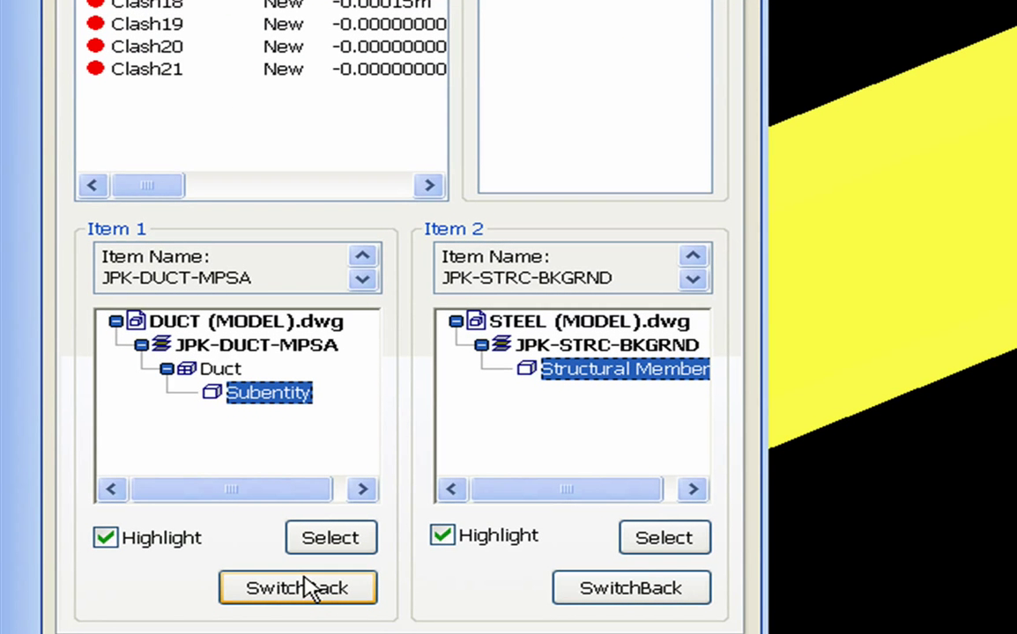
Turn highlighting off and back on for the Clash16 steel member, and do the same for its duct
click(443, 539)
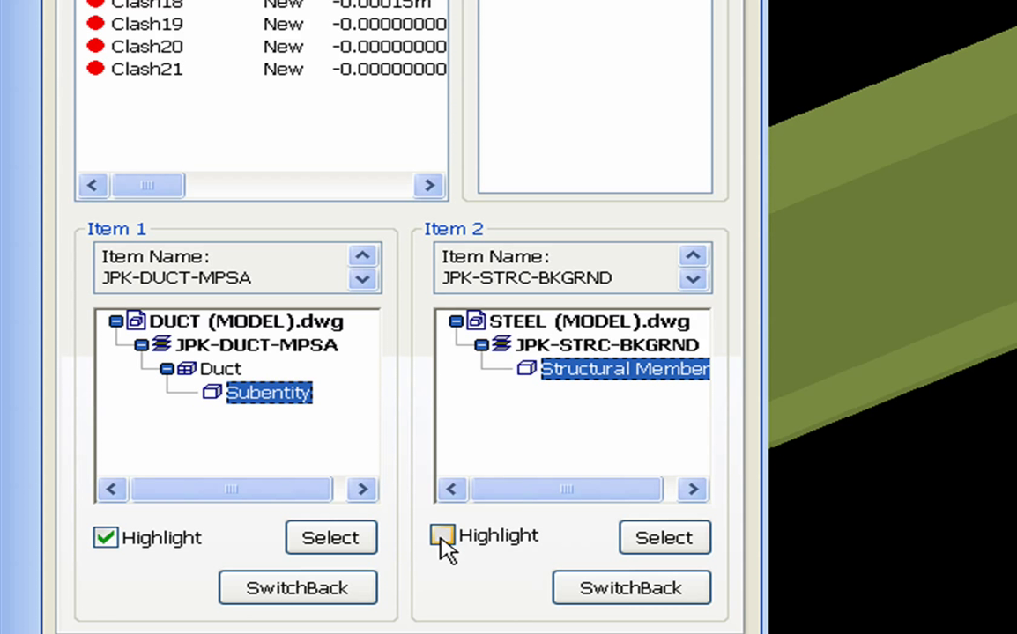
click(442, 538)
click(442, 537)
click(442, 538)
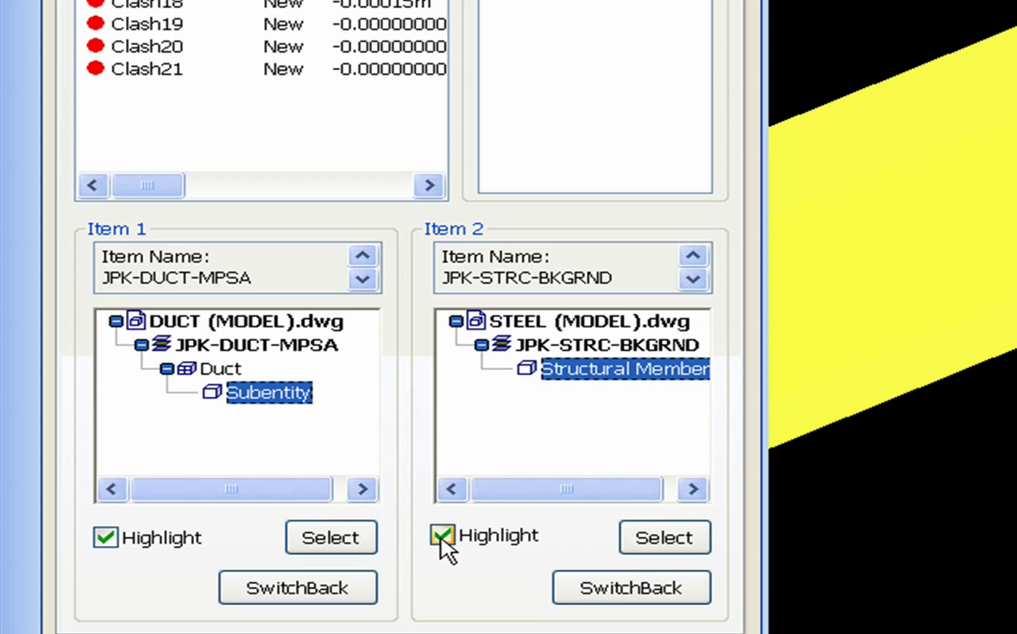
click(443, 539)
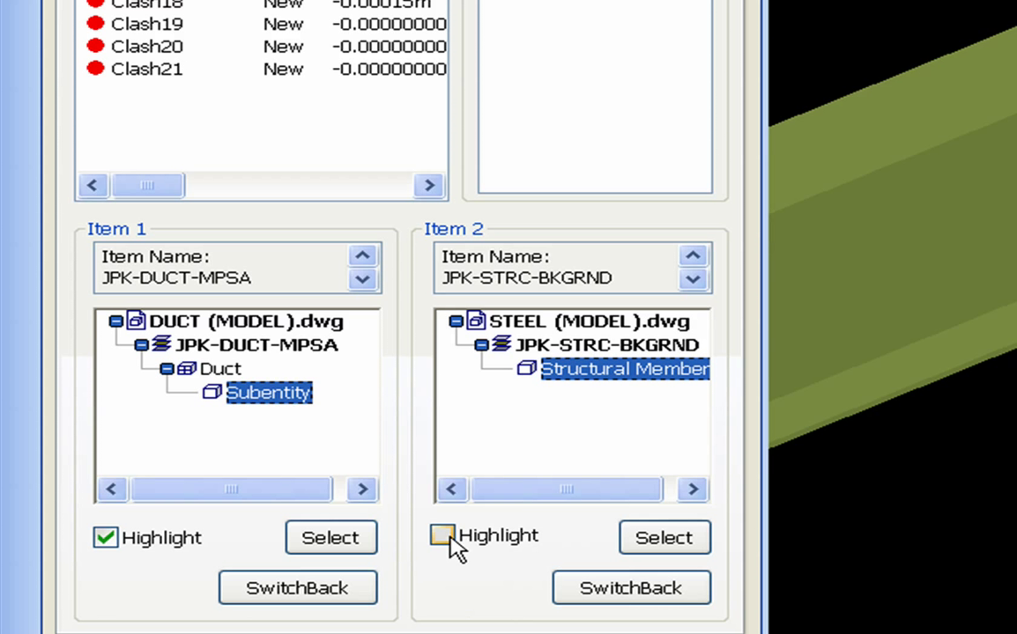
click(443, 540)
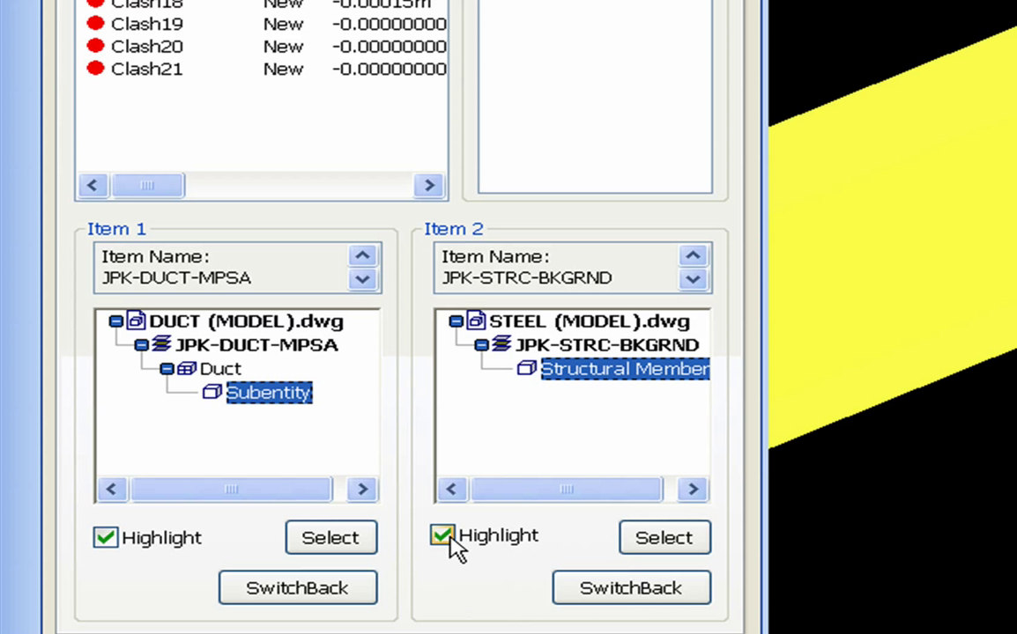
click(628, 590)
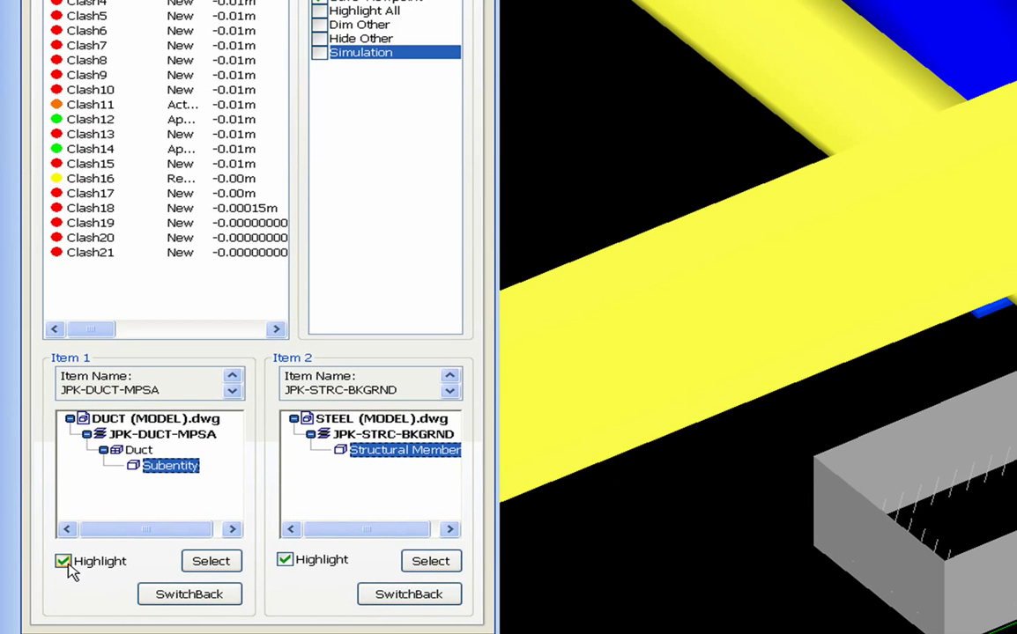
click(63, 562)
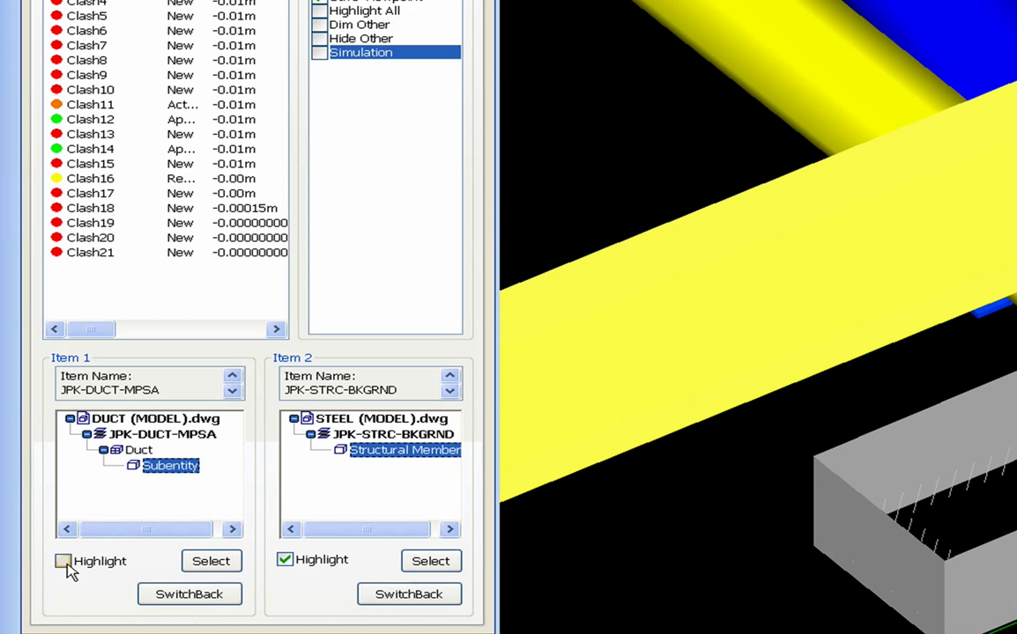
click(63, 562)
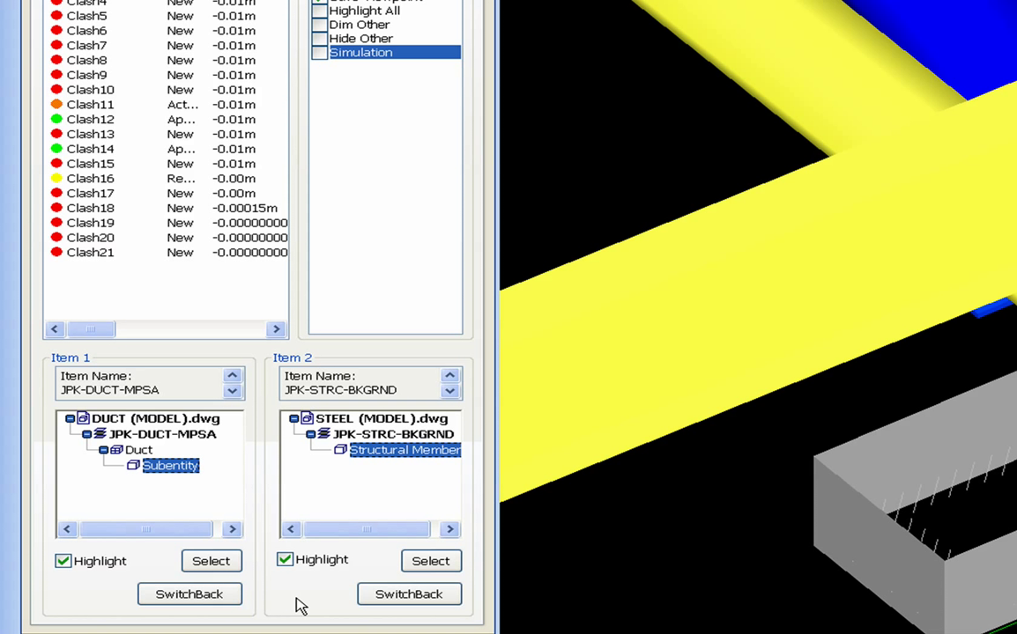